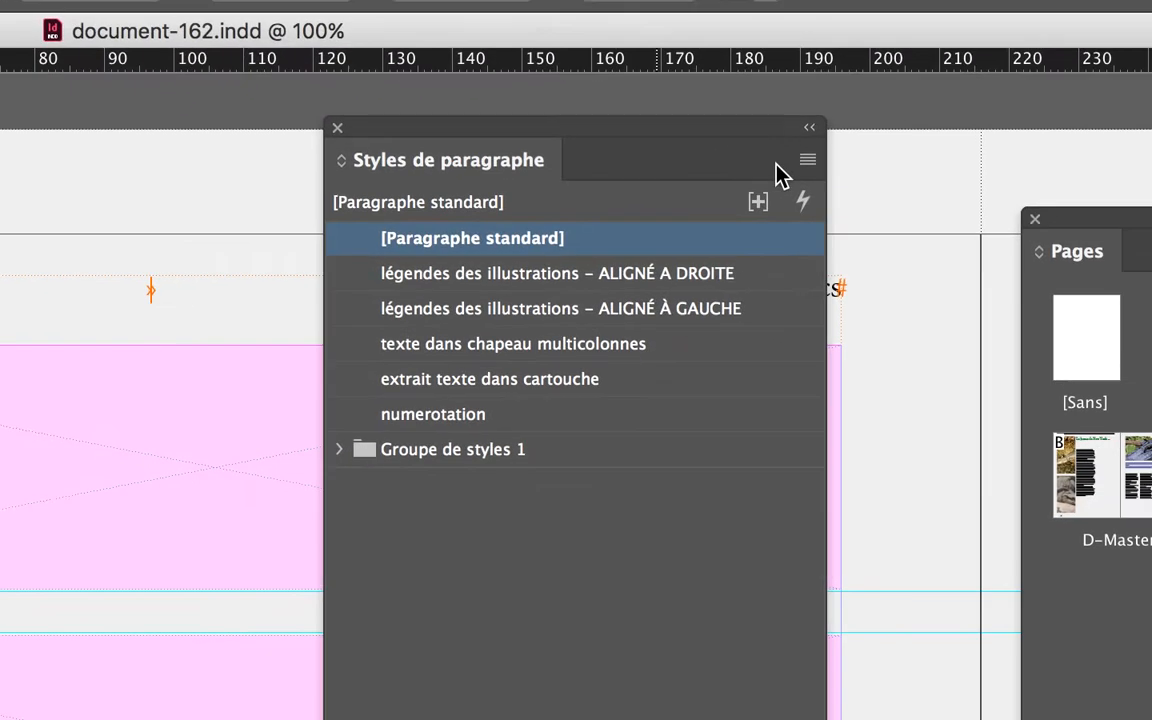
Create a new paragraph style named "texte du dessus de page", leaving its other settings at their defaults.
click(887, 180)
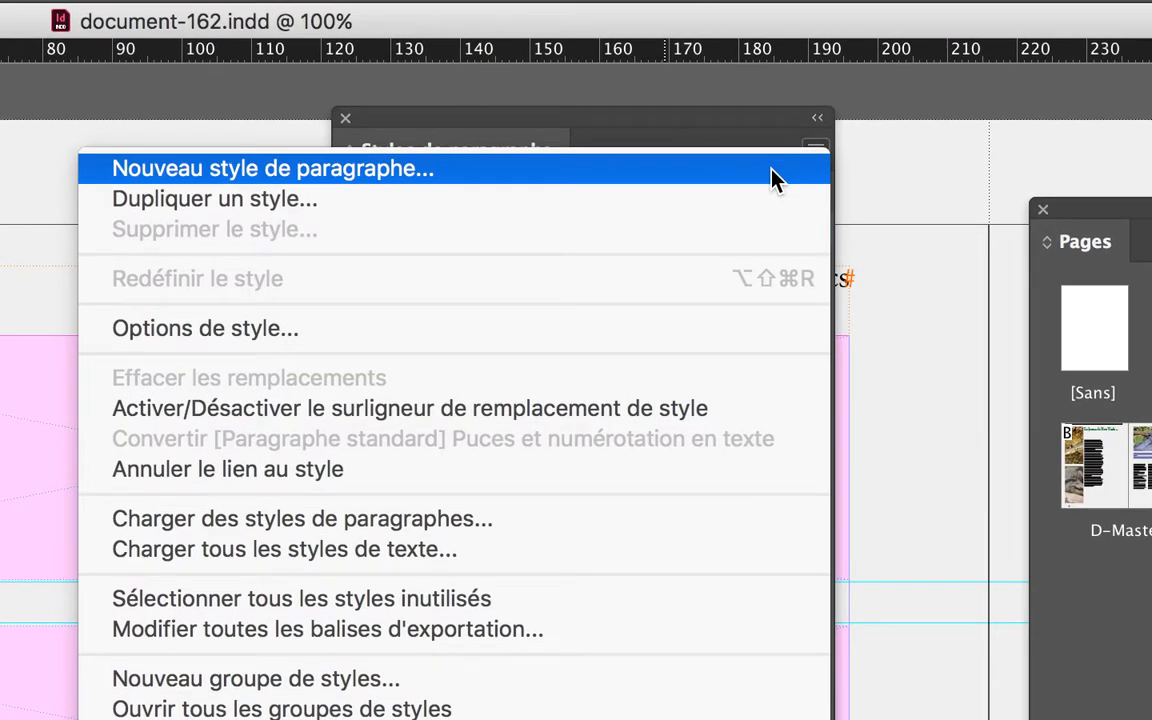
click(772, 180)
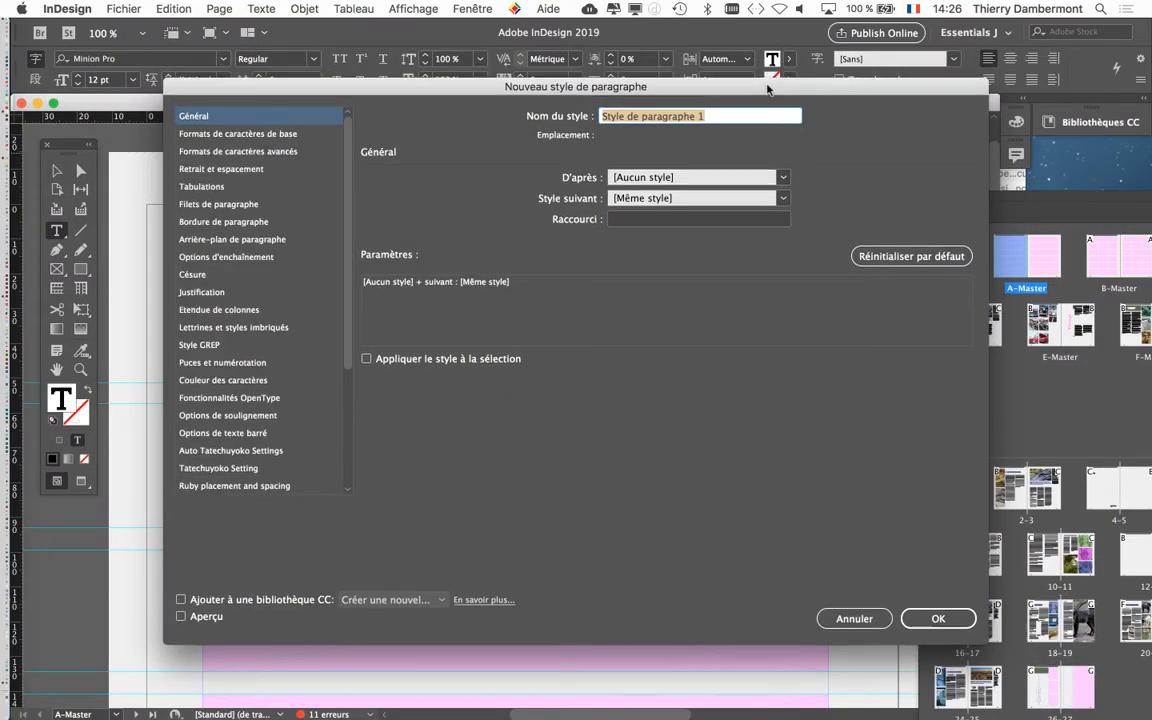
drag(767, 90, 791, 107)
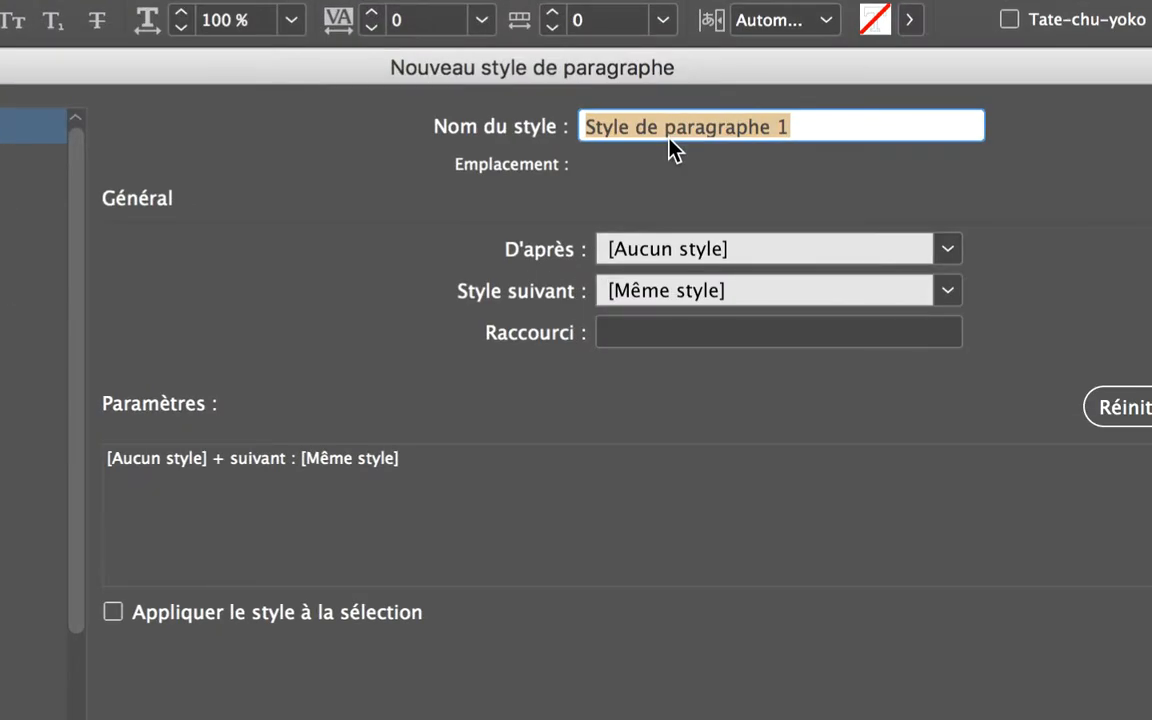
text(texte)
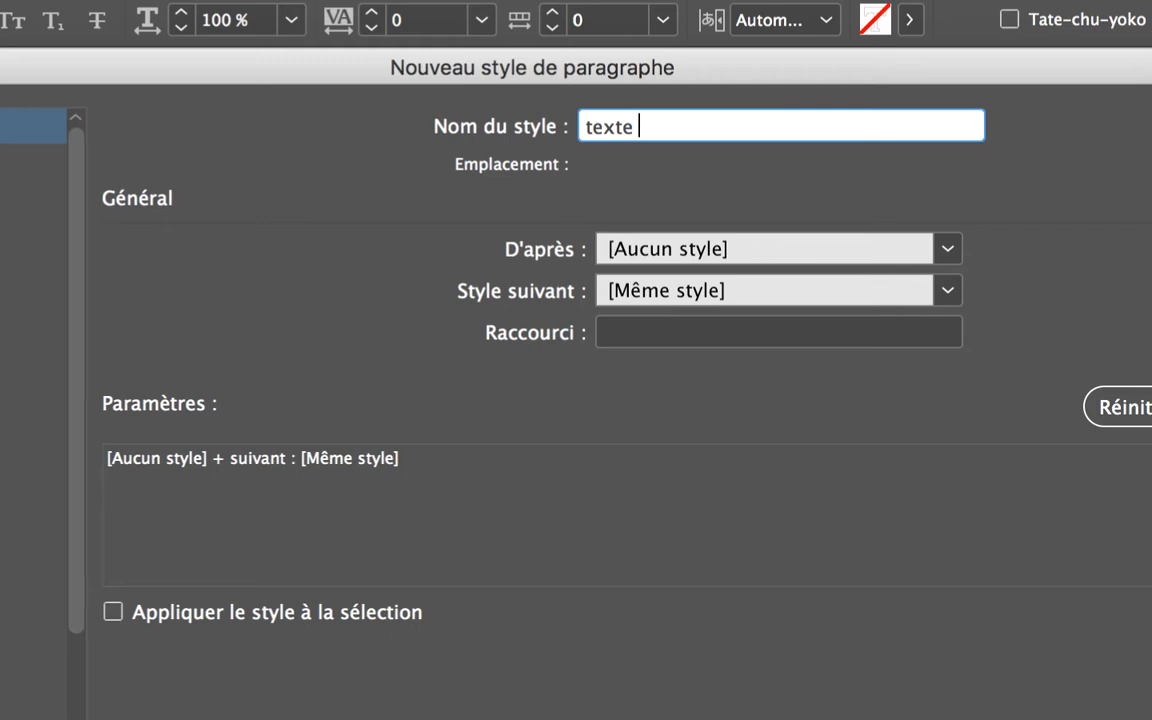
text( du dessus de page)
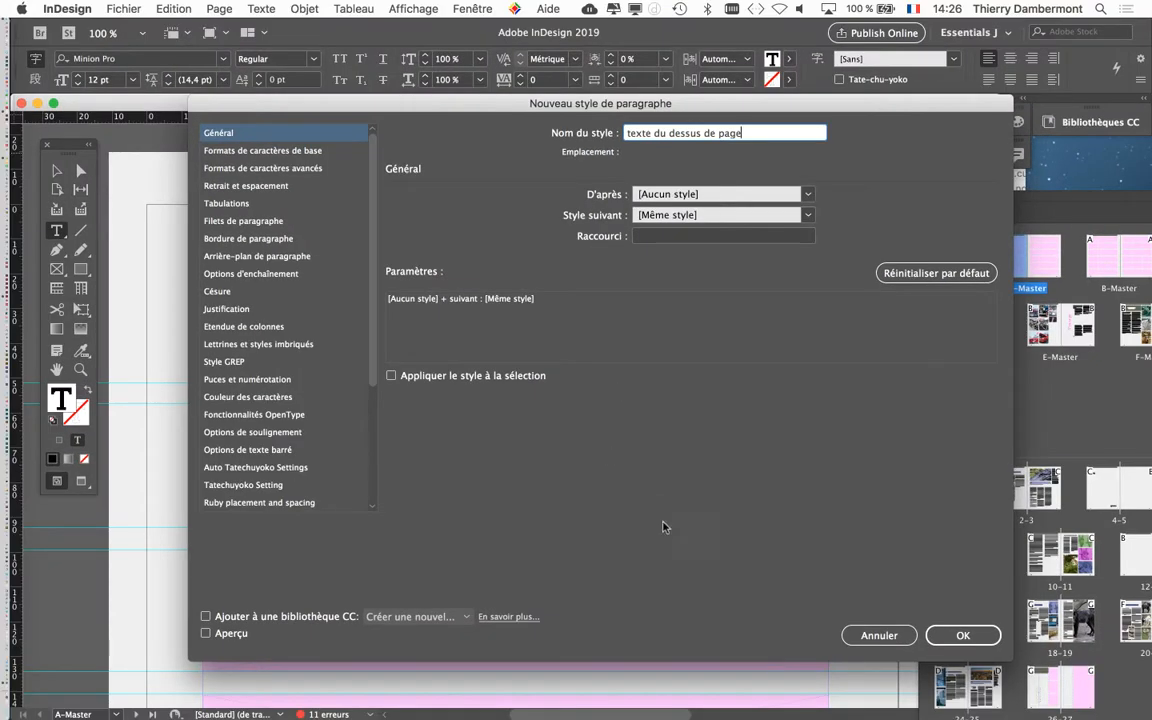
click(966, 642)
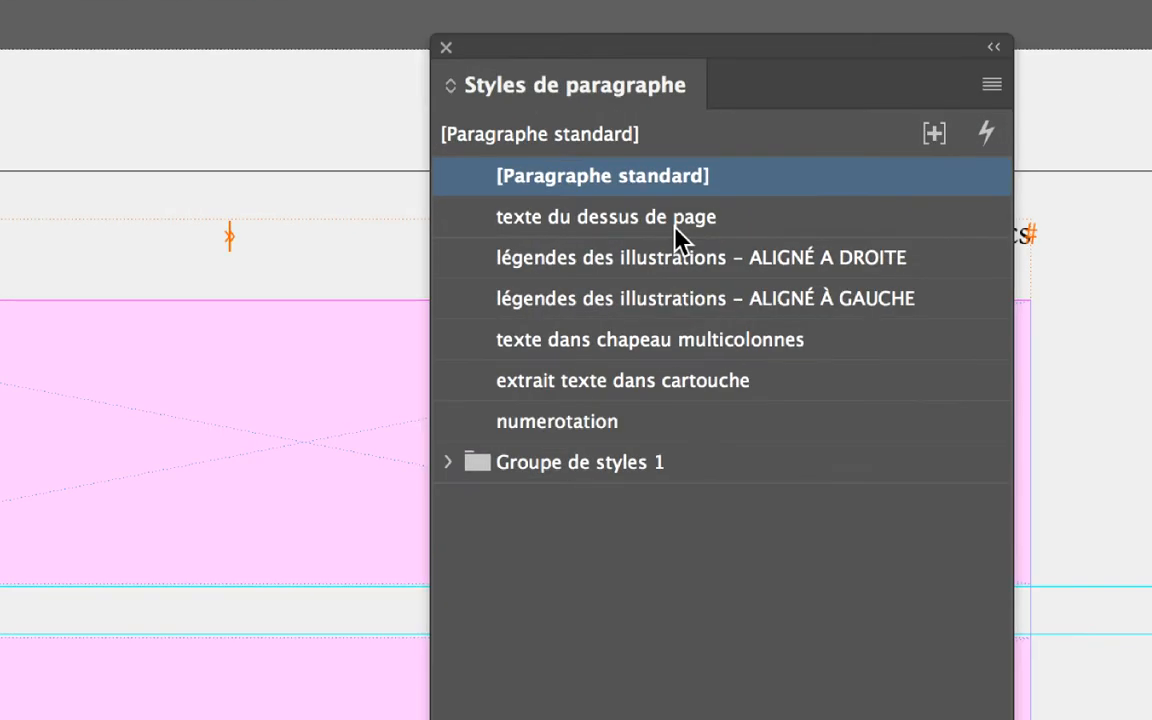
Apply the "texte du dessus de page" style to the header line on A-Master.
click(676, 238)
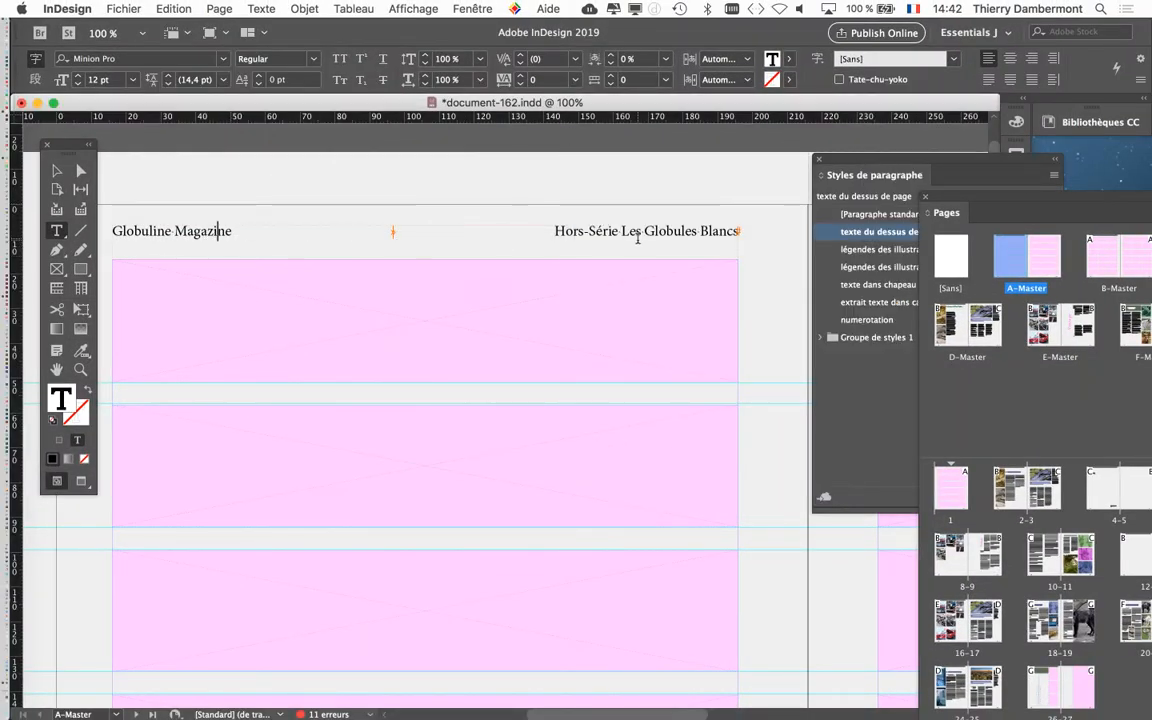
drag(900, 180, 670, 277)
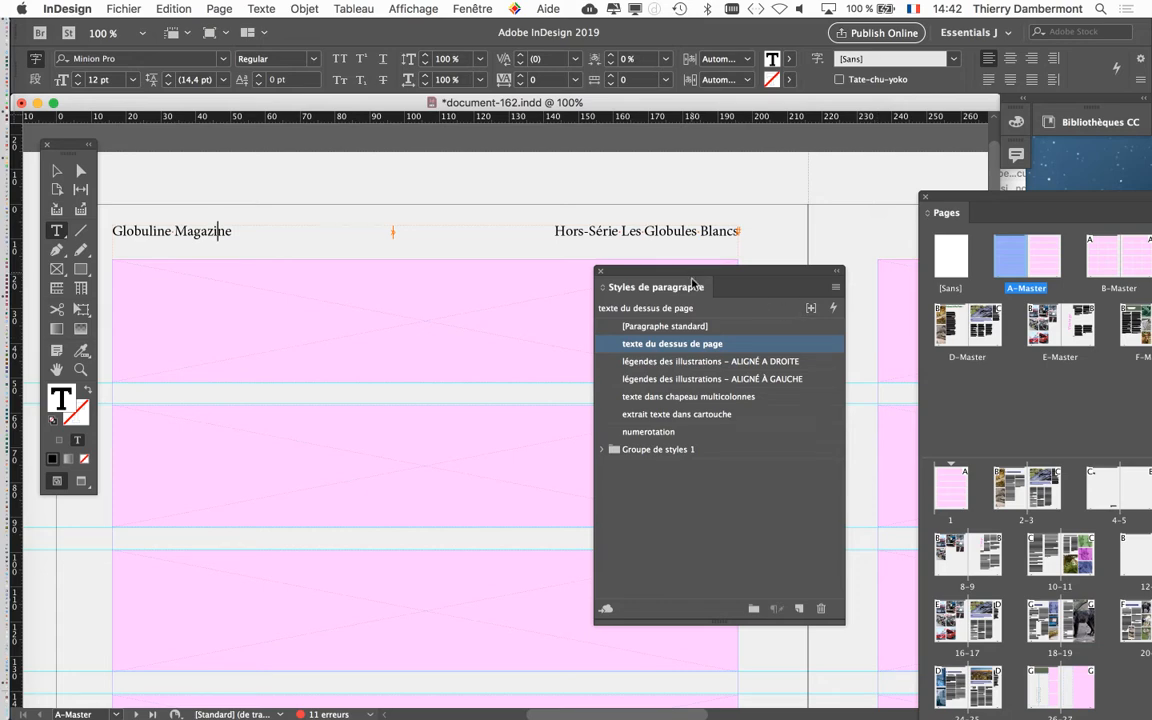
Examine the paragraph rule options (Filets de paragraphe) of the "texte du dessus de page" style without changing them.
click(57, 170)
click(198, 184)
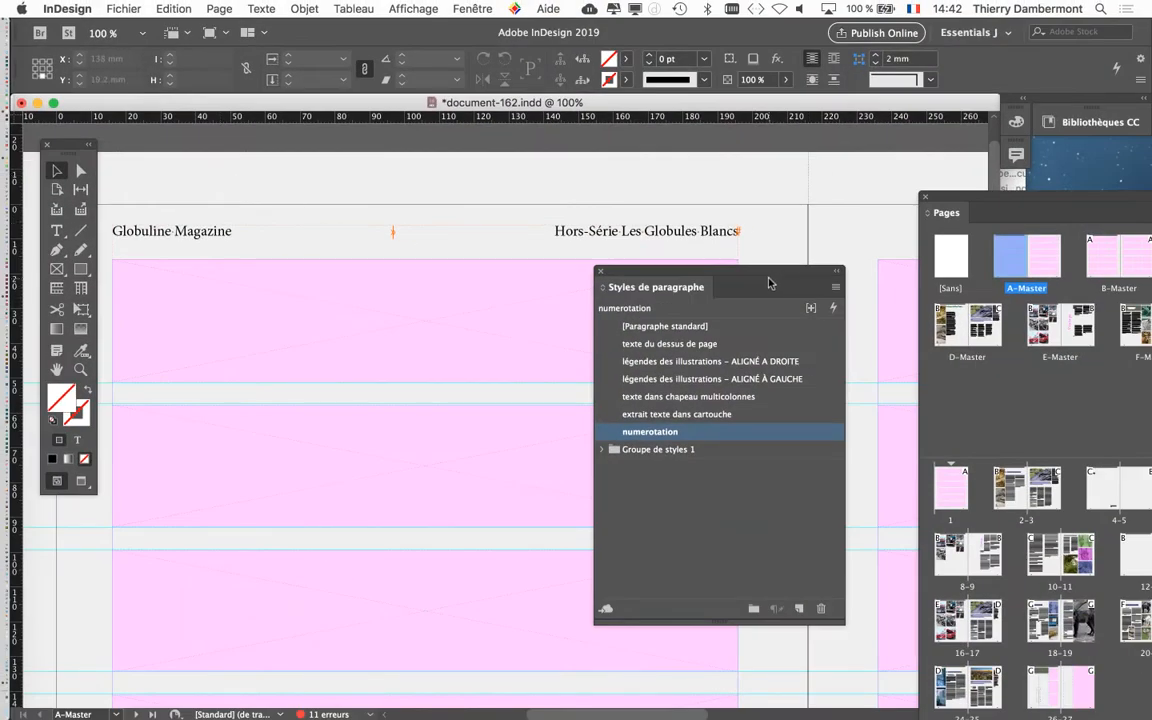
drag(765, 277, 782, 177)
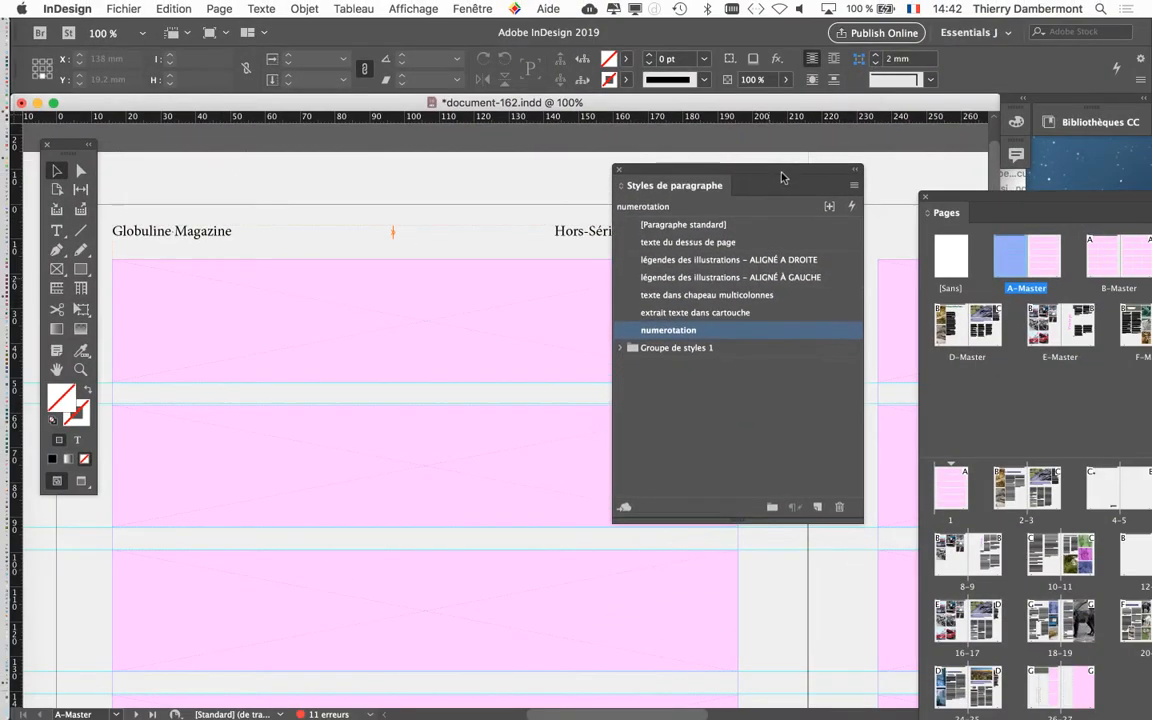
click(780, 243)
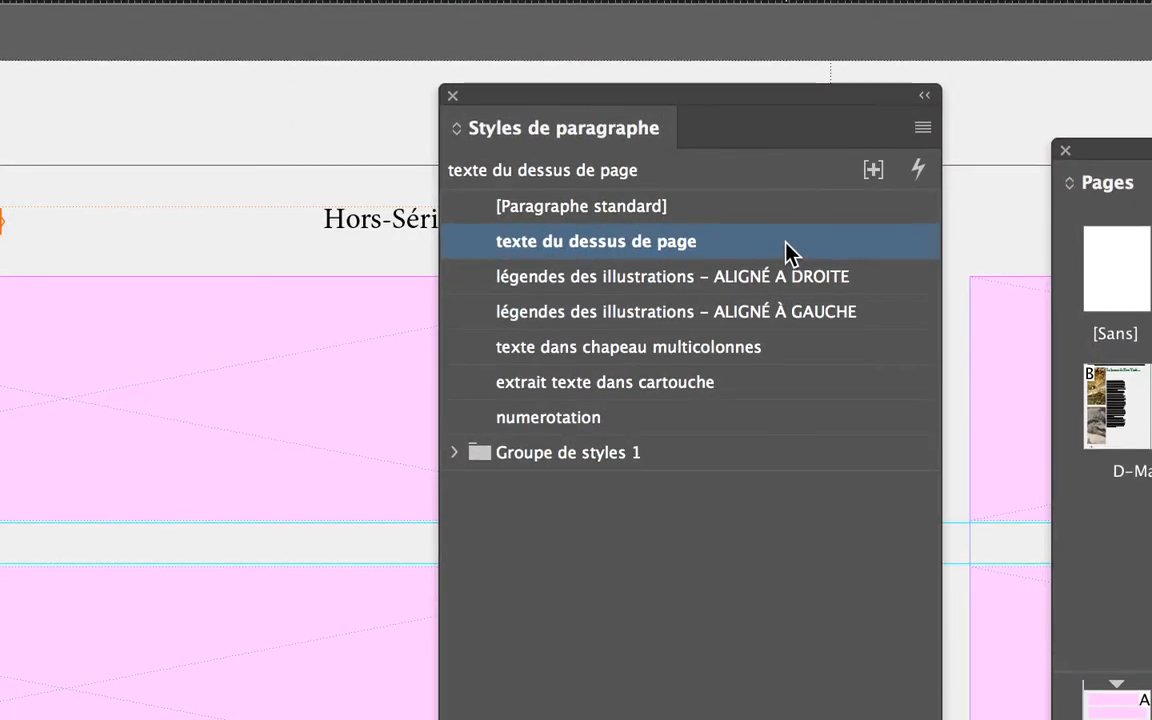
double_click(787, 250)
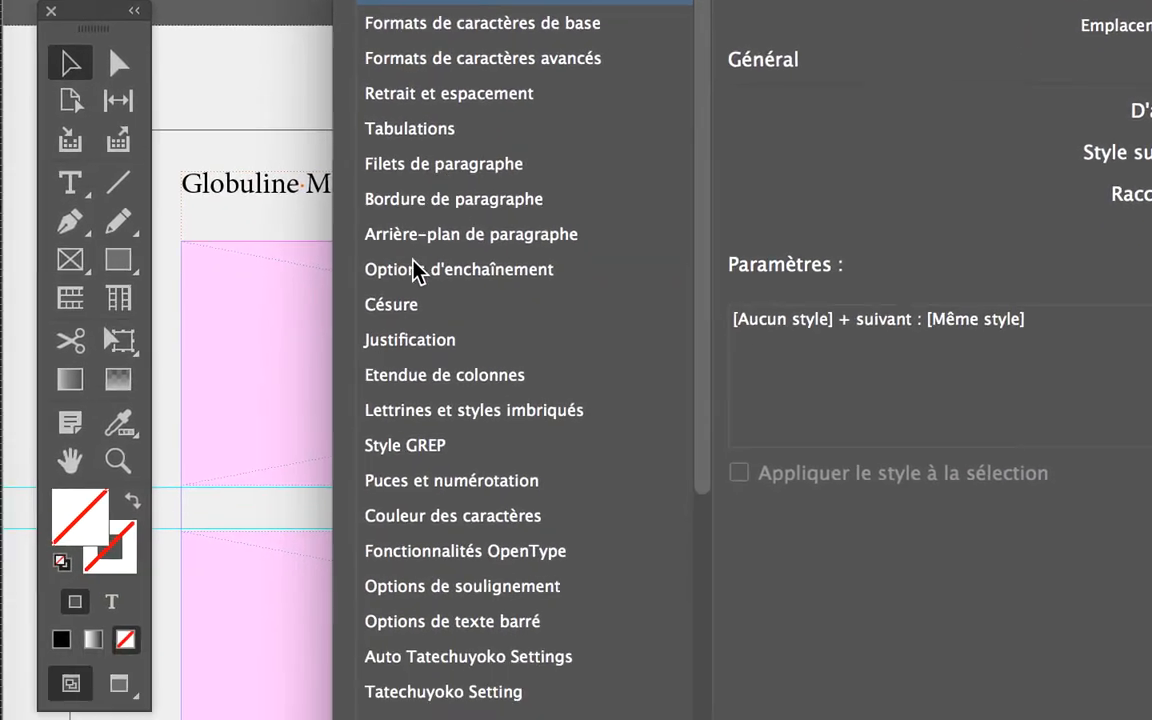
click(426, 117)
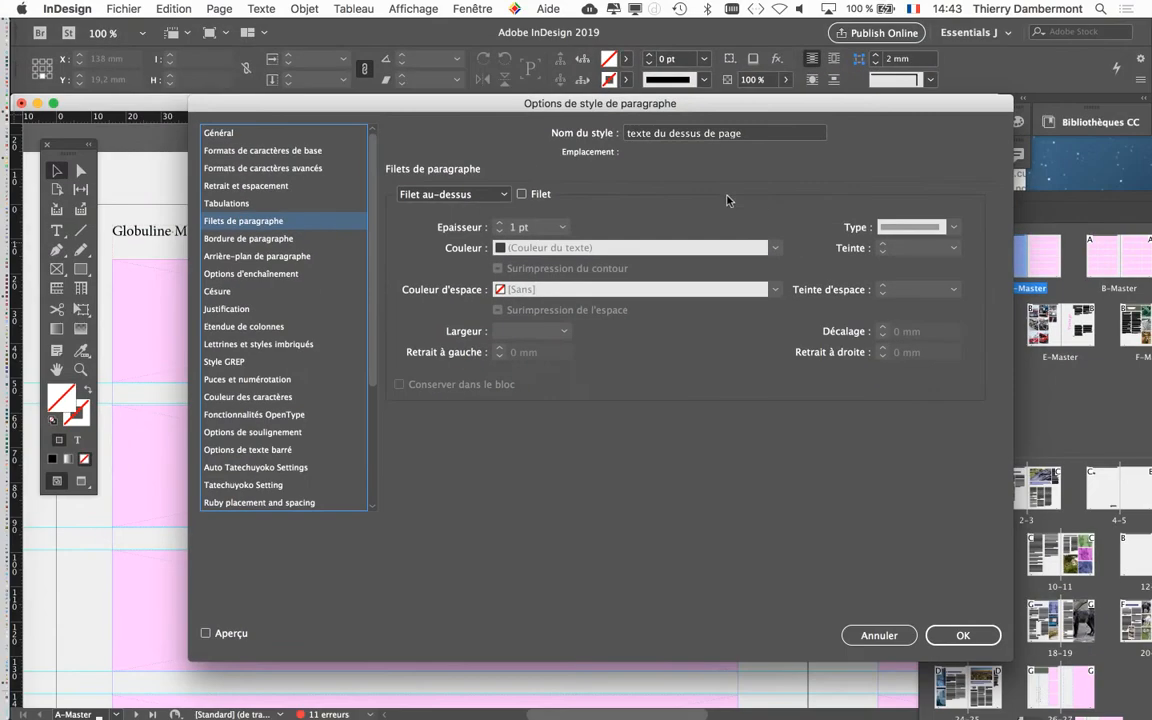
click(880, 636)
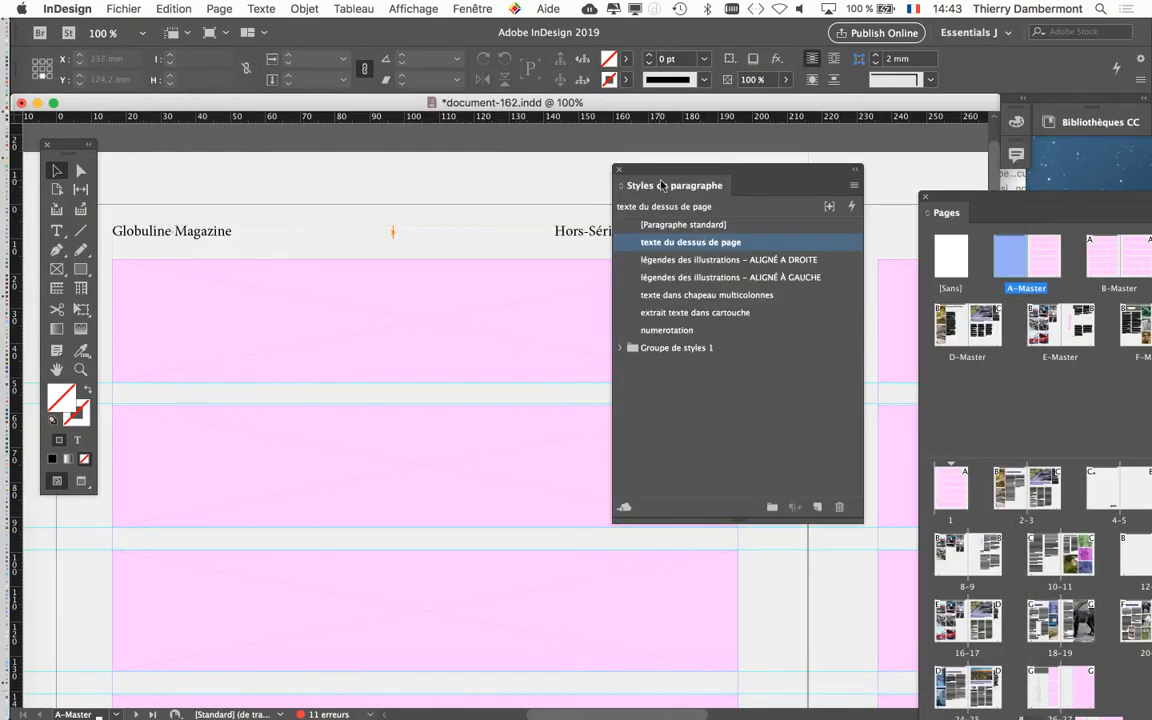
drag(650, 175, 762, 156)
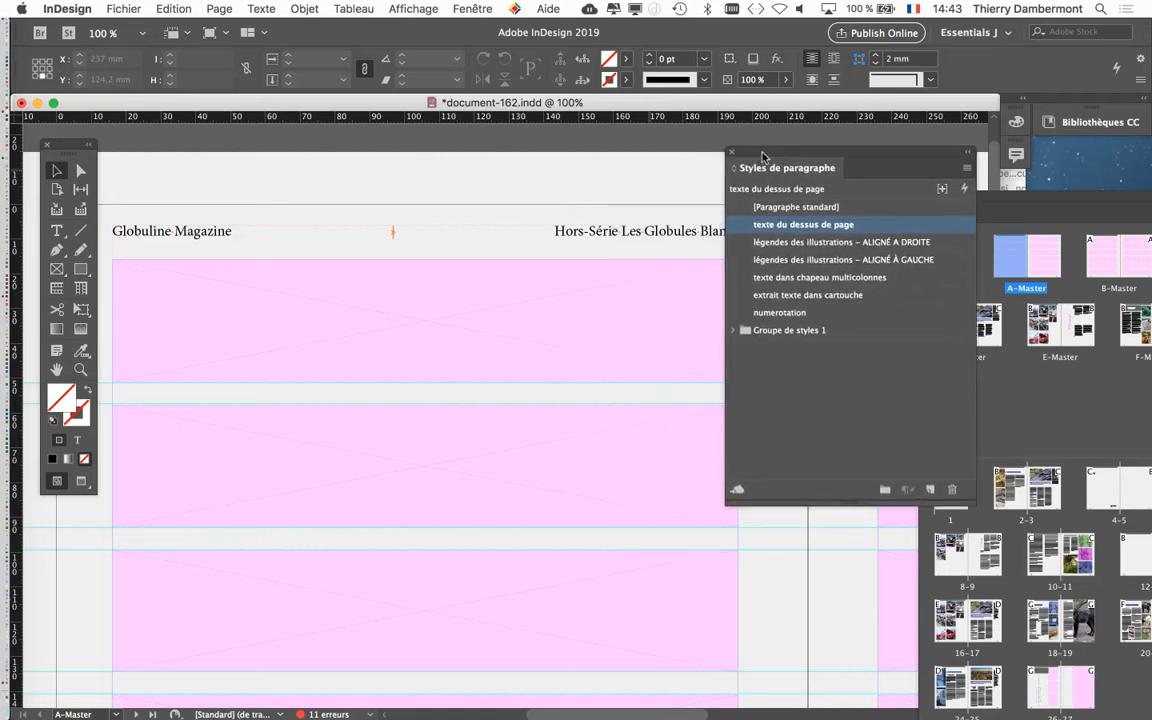
Display the paragraph formatting controls (Paragraphe) and select the text frame holding the "Globuline Magazine" header.
click(261, 8)
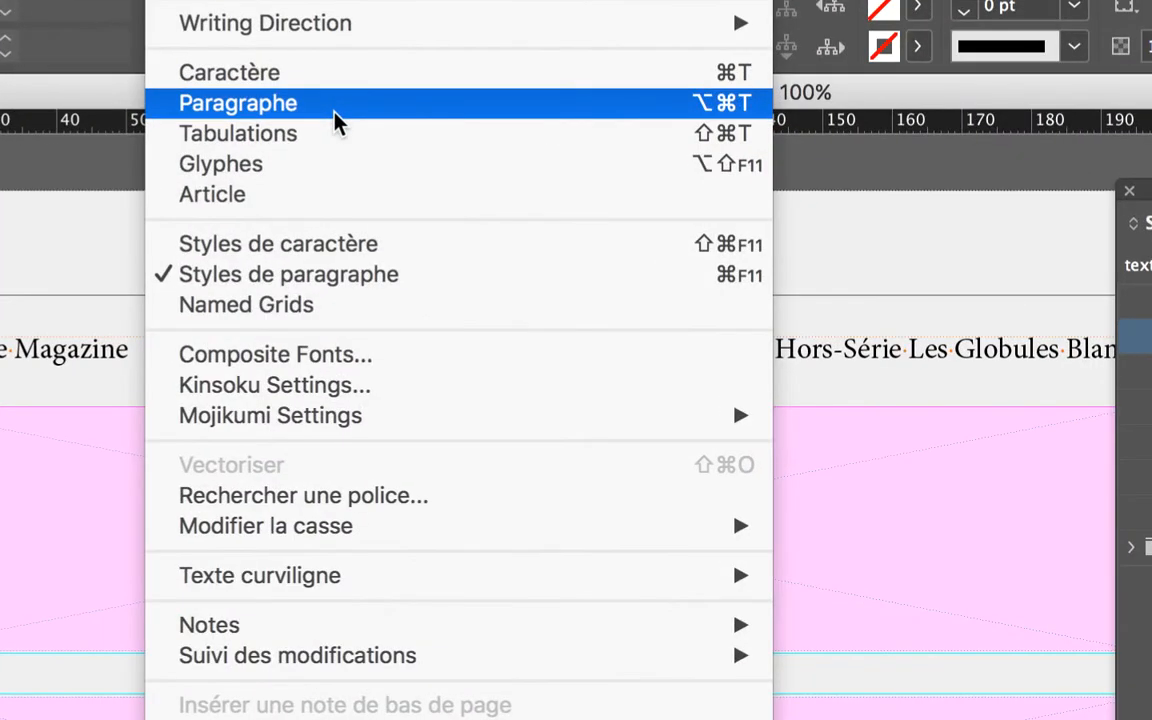
click(334, 117)
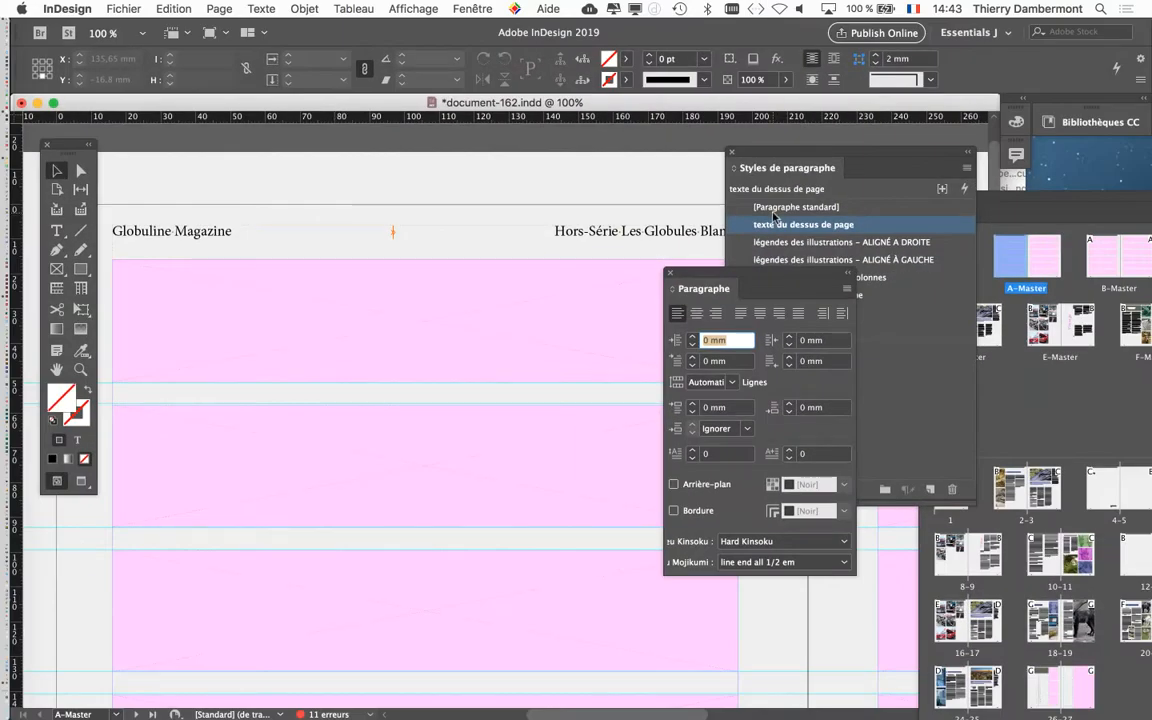
drag(700, 273, 380, 248)
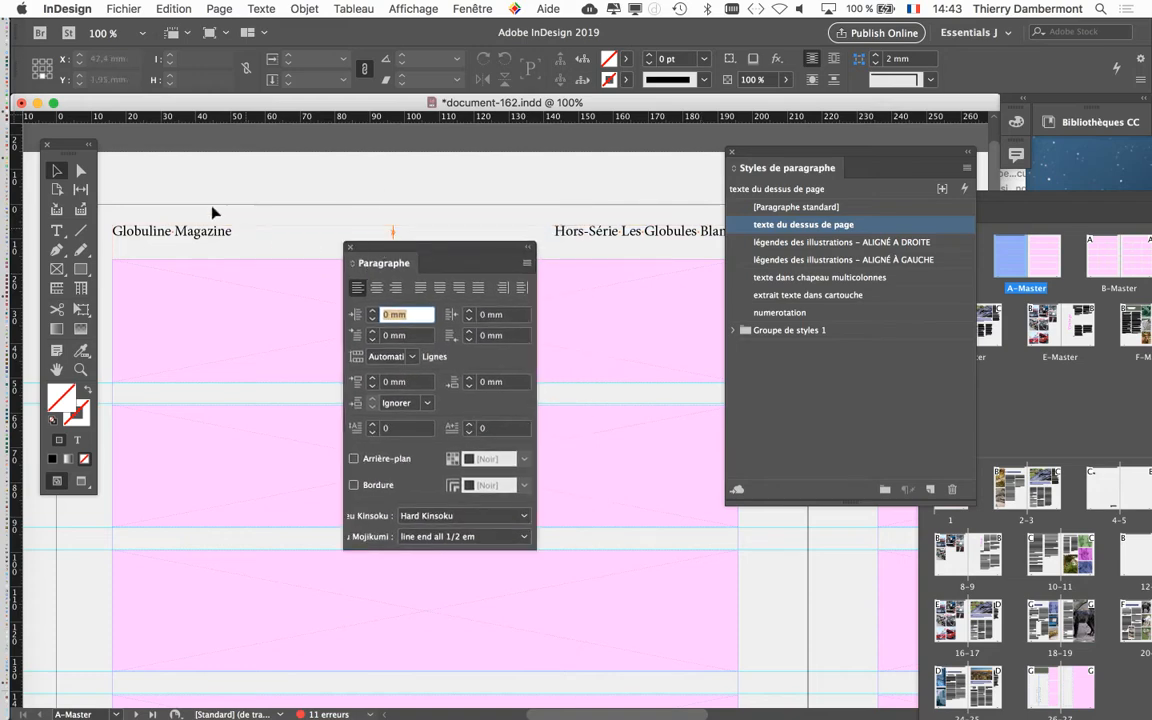
click(135, 240)
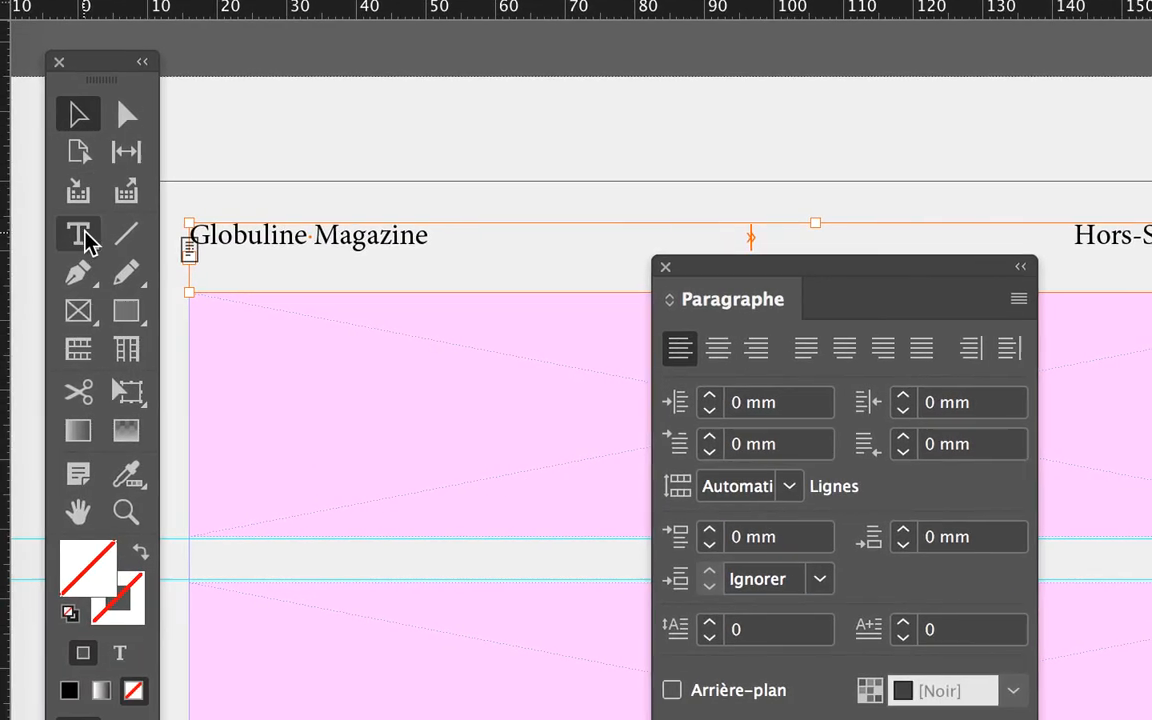
click(80, 261)
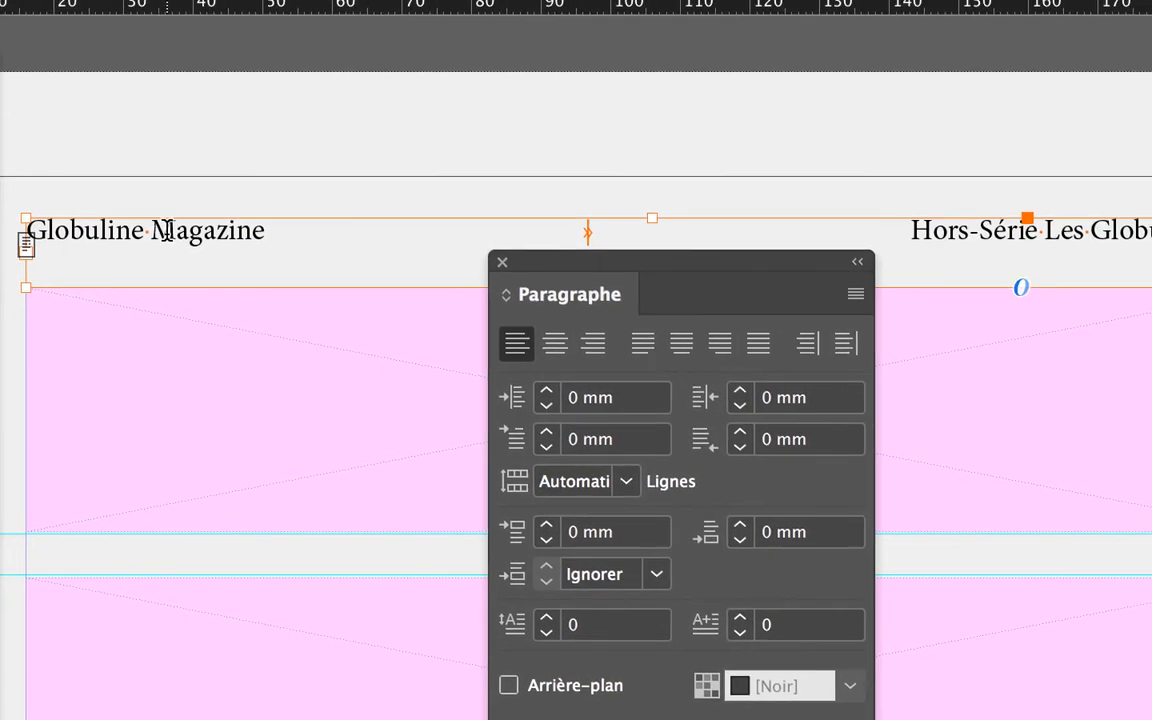
click(160, 231)
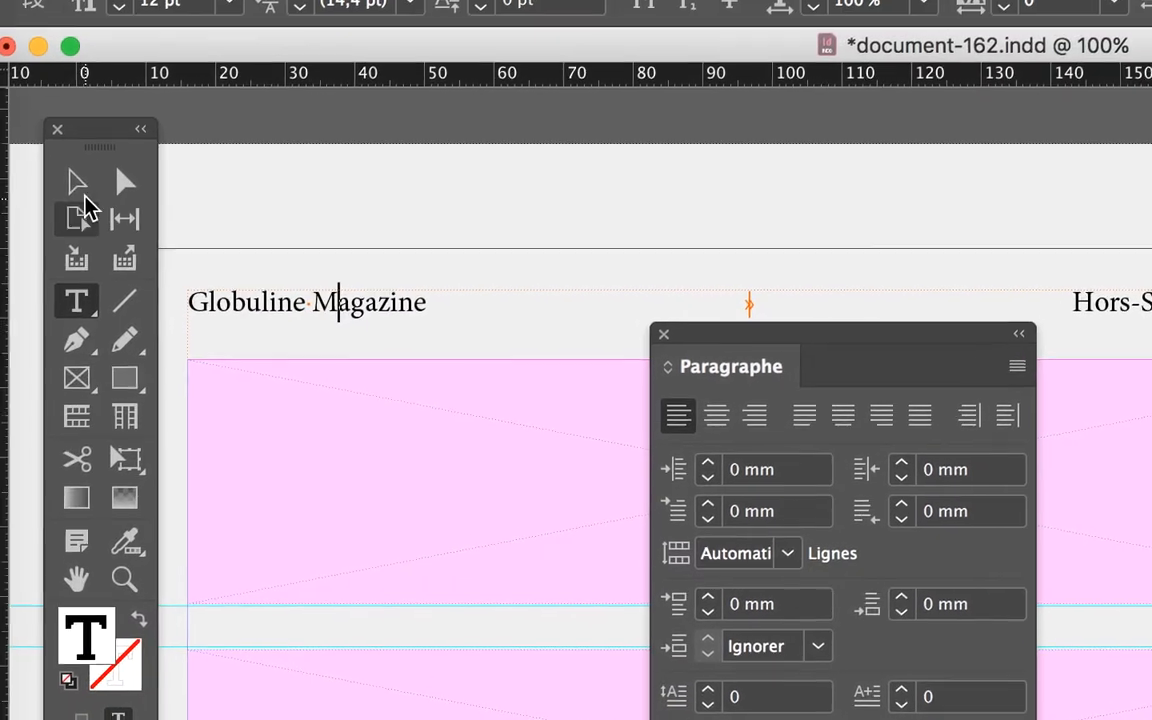
click(80, 190)
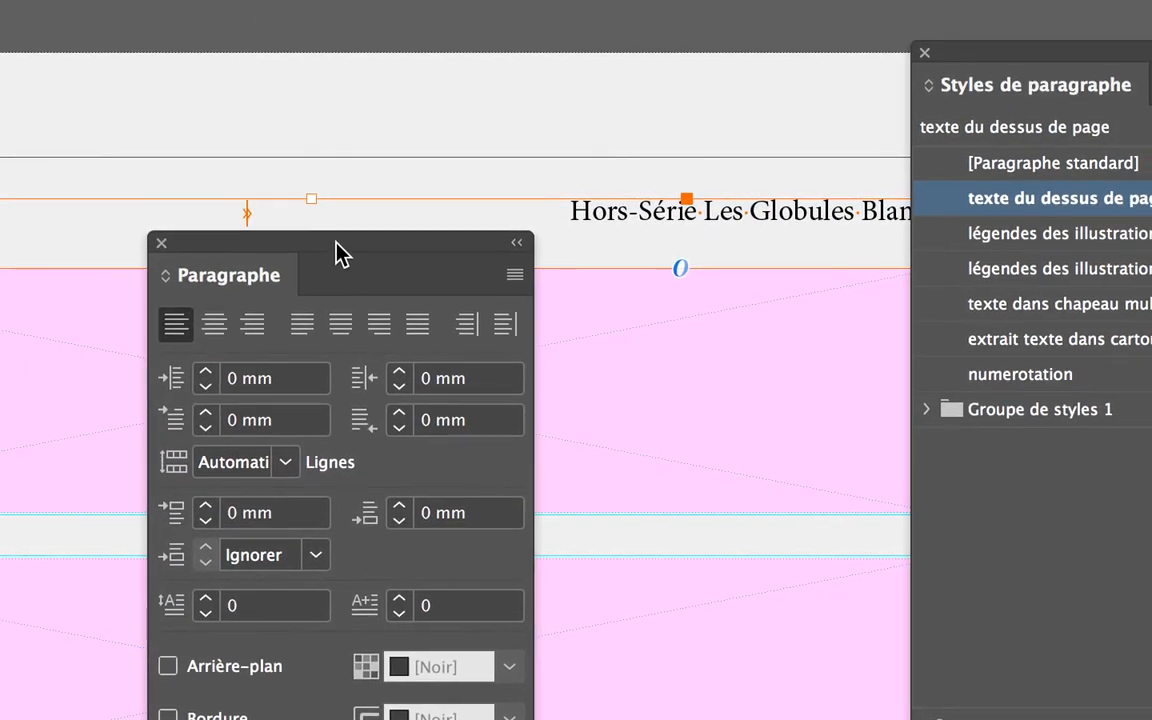
Enable a rule above (Filet au-dessus) for the selected header paragraph, with the preview turned on.
drag(499, 242, 474, 308)
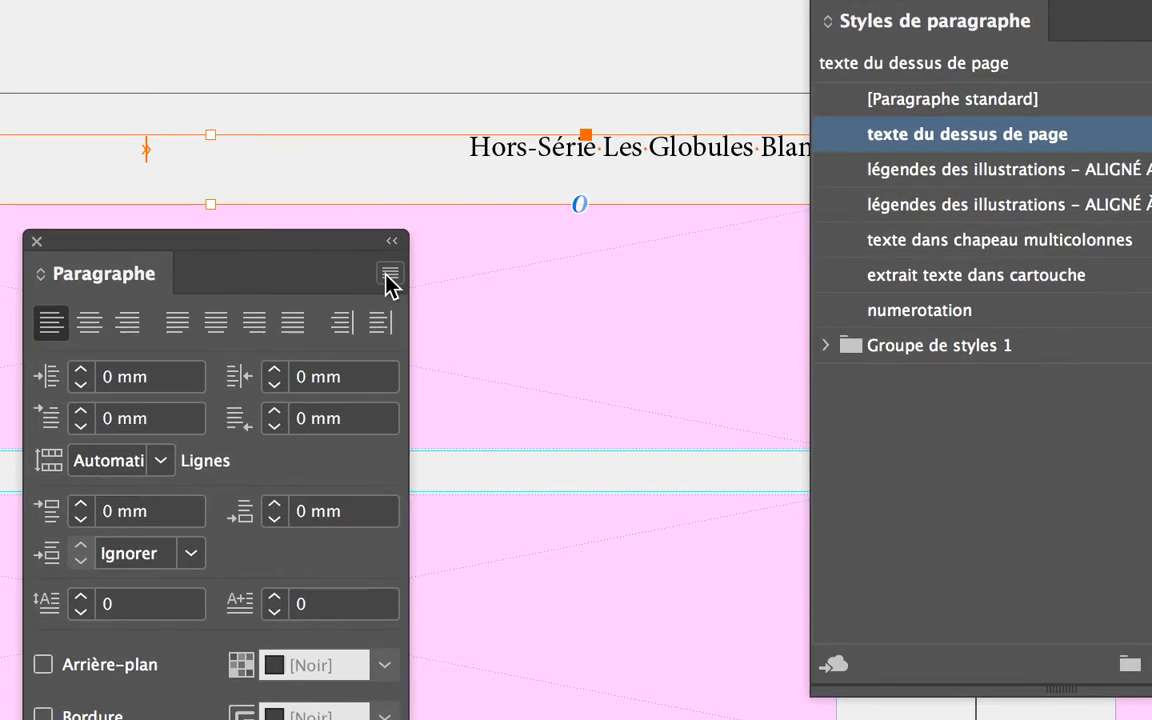
click(470, 295)
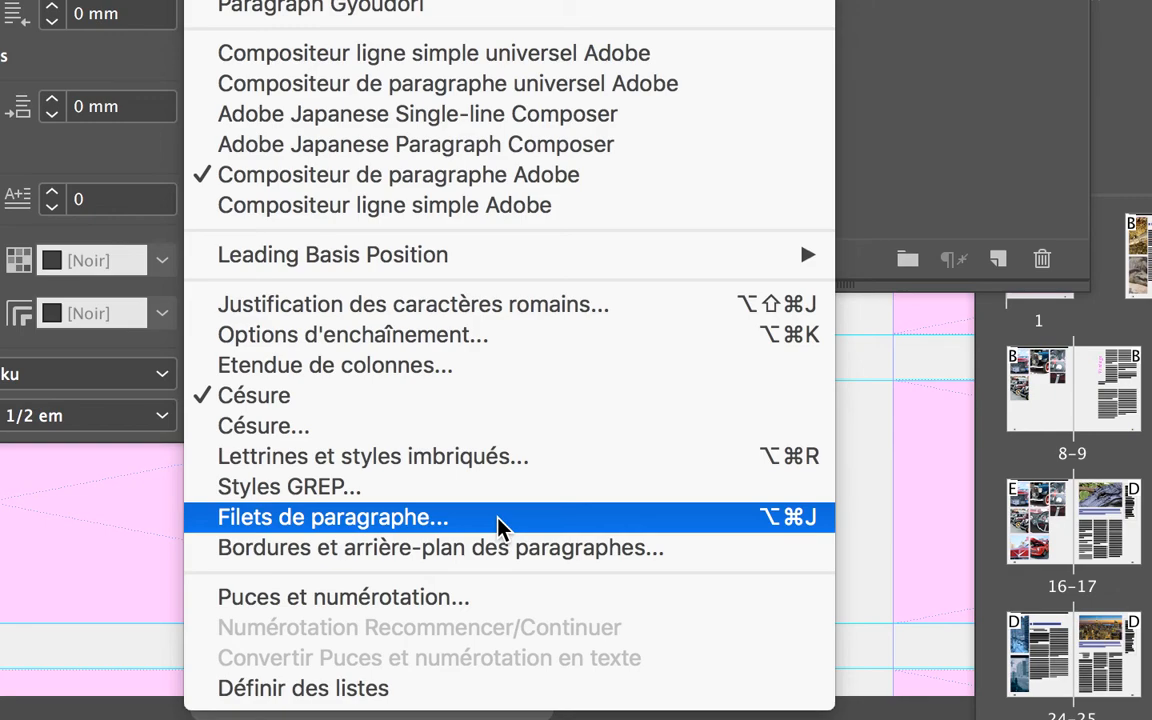
click(500, 527)
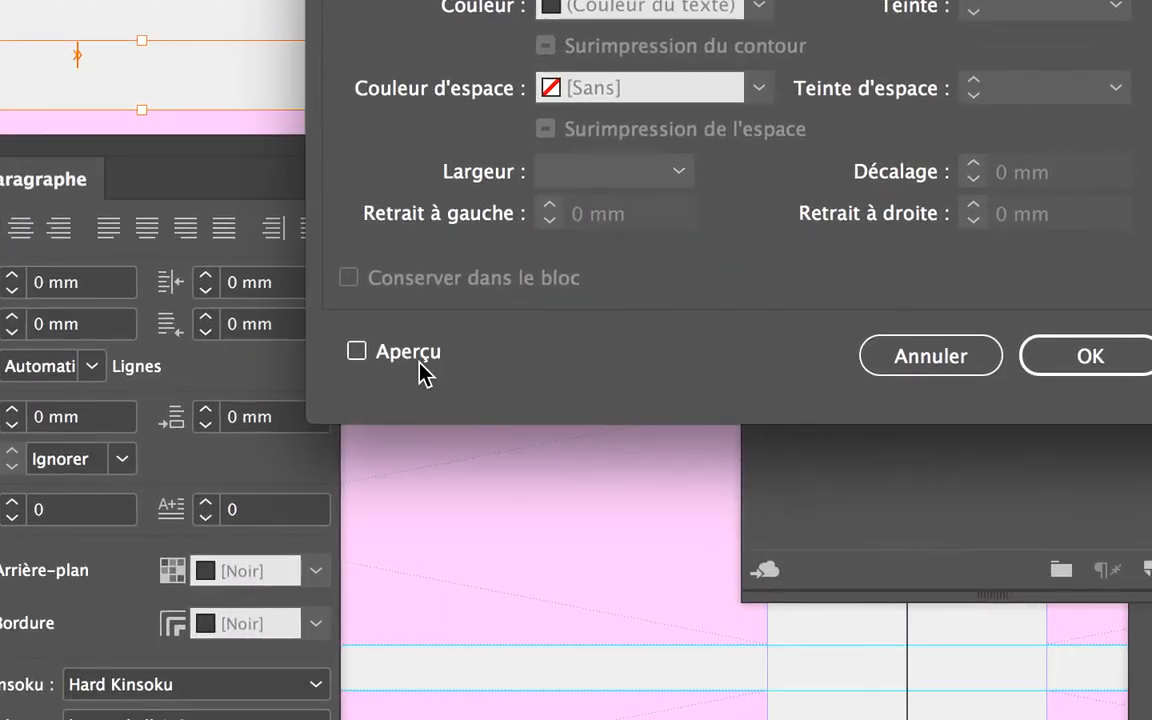
click(420, 372)
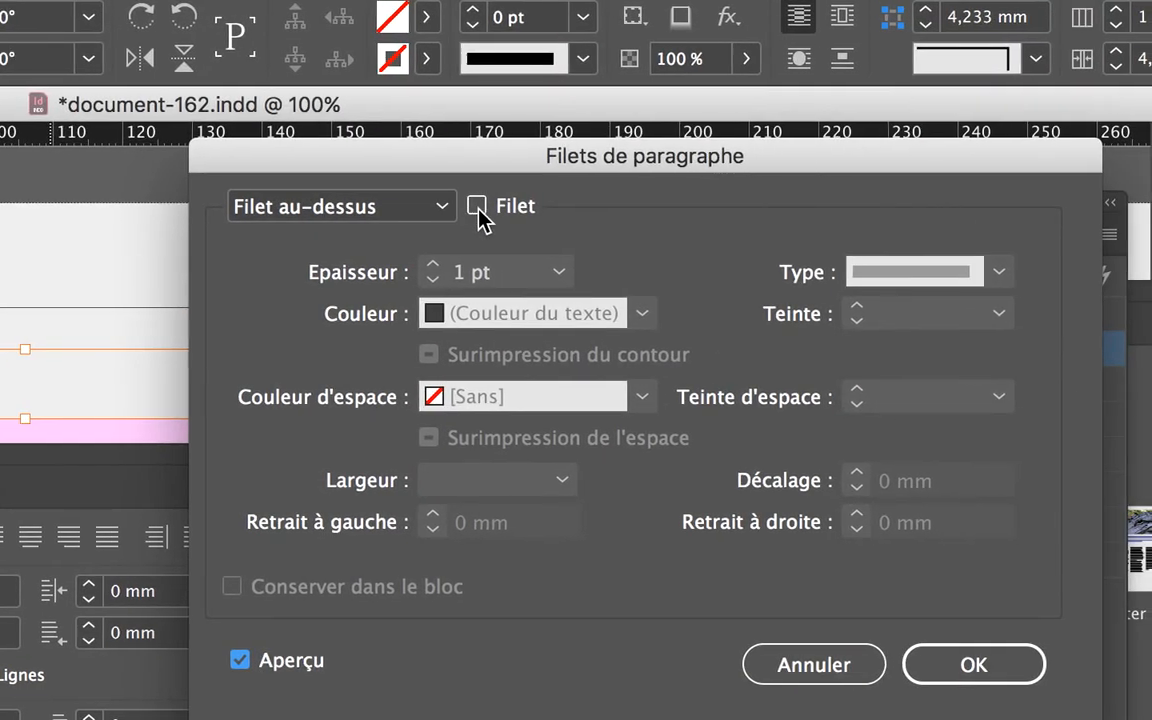
click(477, 207)
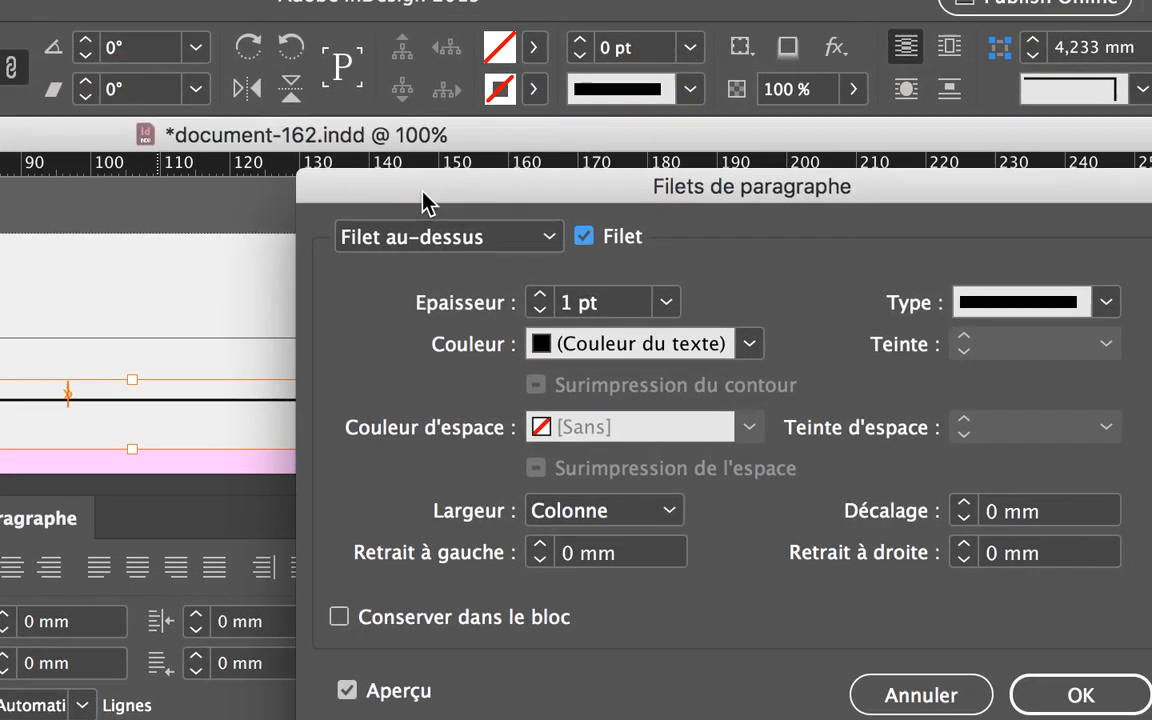
Set the offset (Décalage) of the header's rule above to 4,5 mm, keeping the header text in view.
drag(598, 138, 0, 393)
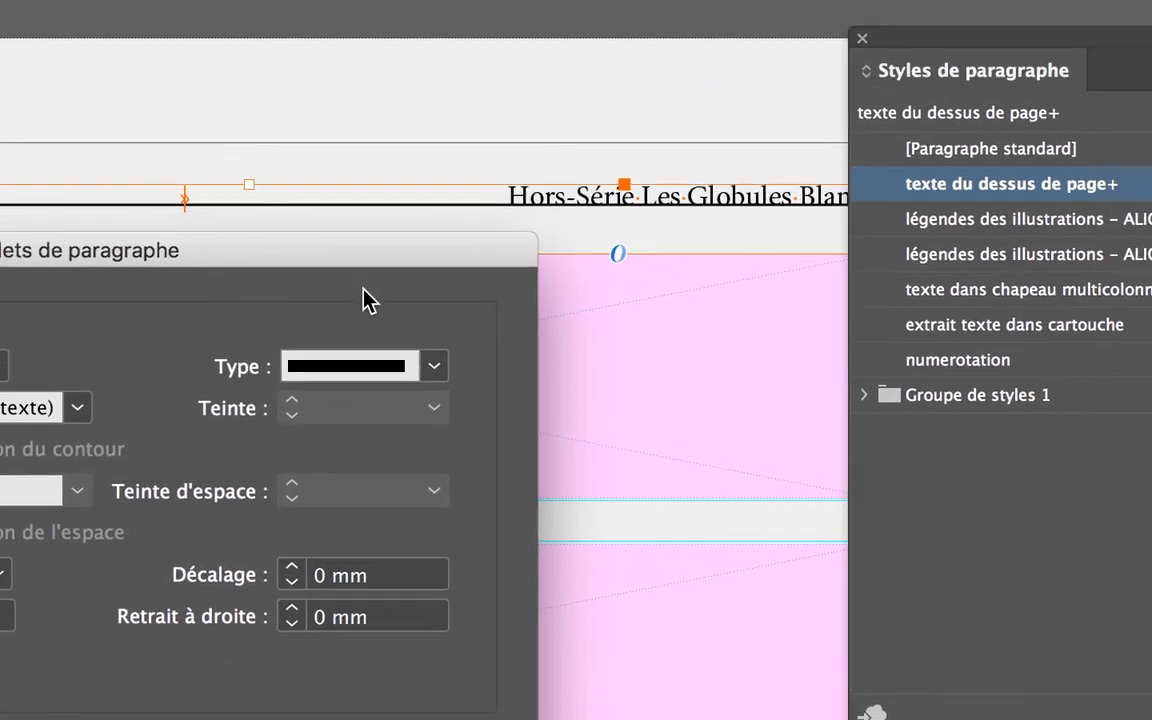
drag(434, 60, 411, 0)
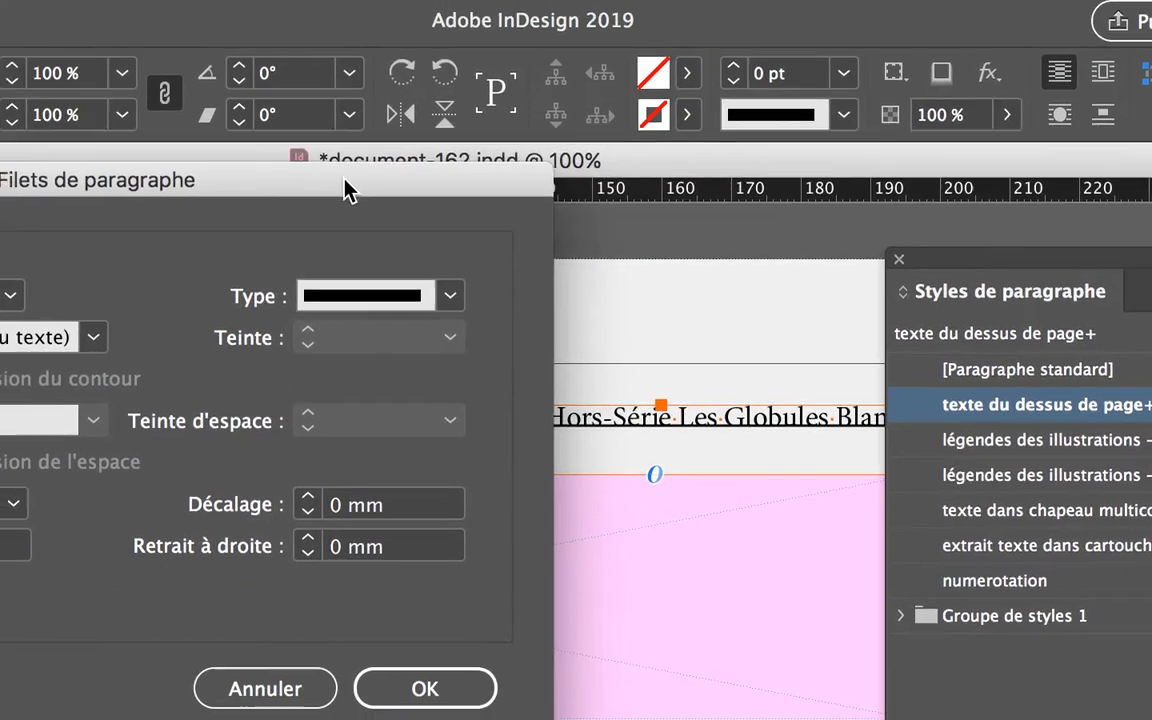
drag(383, 187, 280, 155)
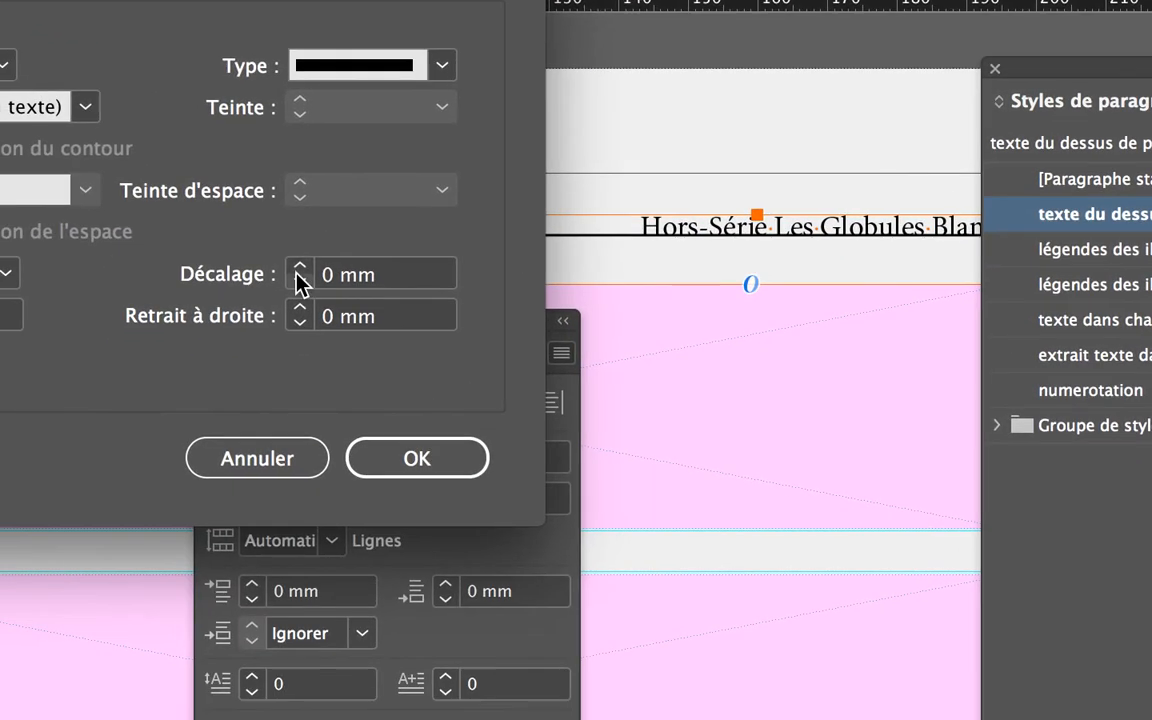
click(134, 470)
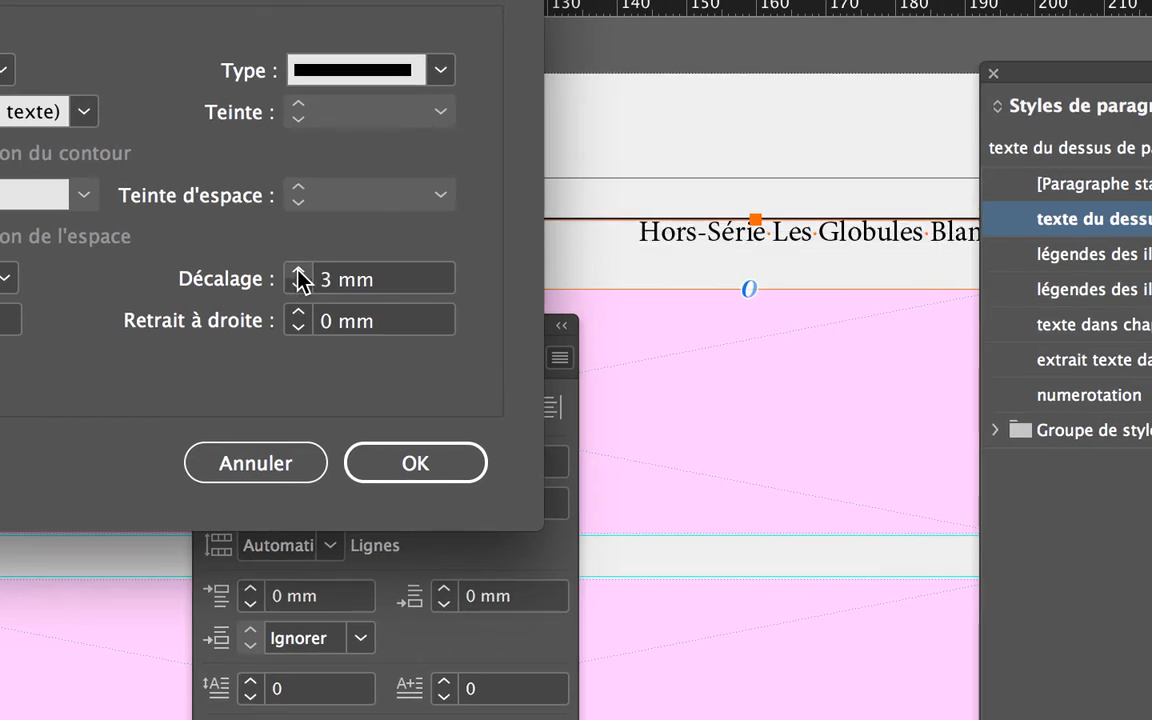
click(299, 272)
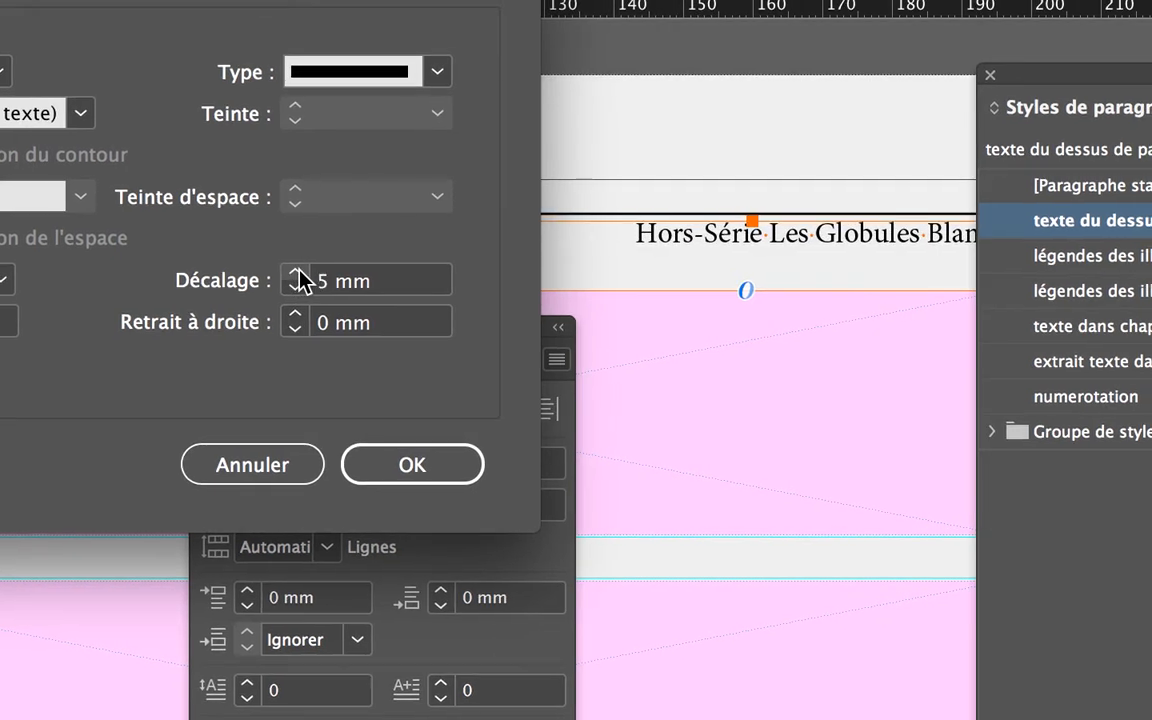
click(296, 288)
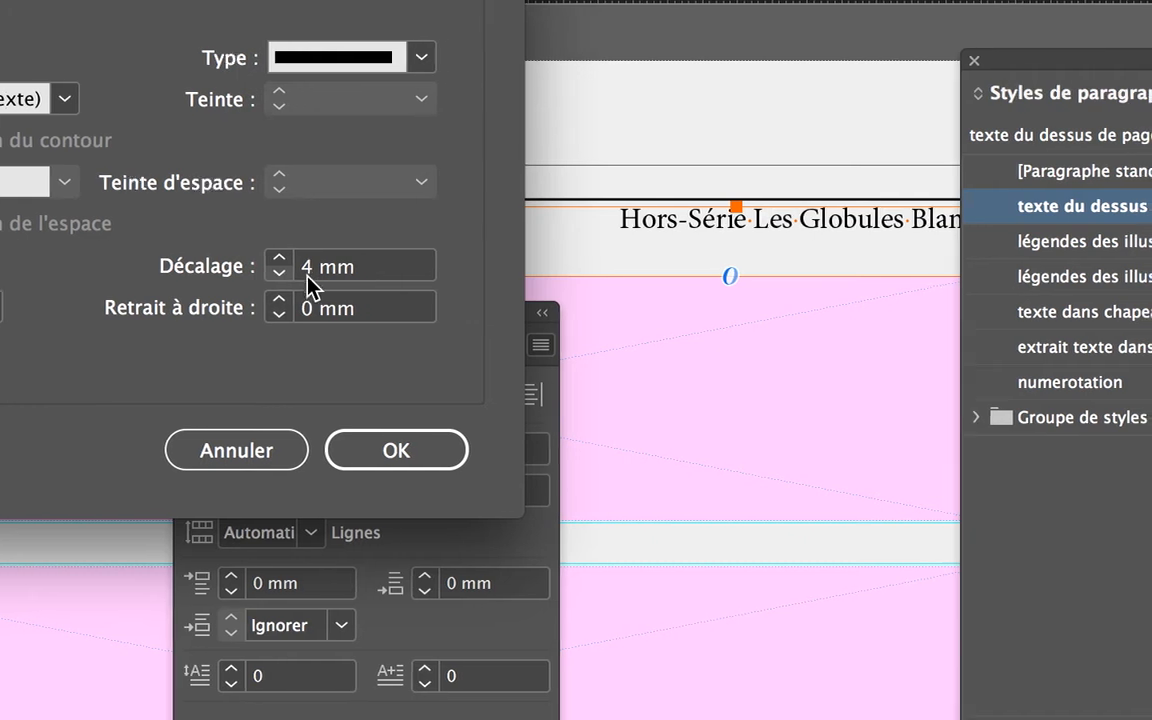
click(310, 268)
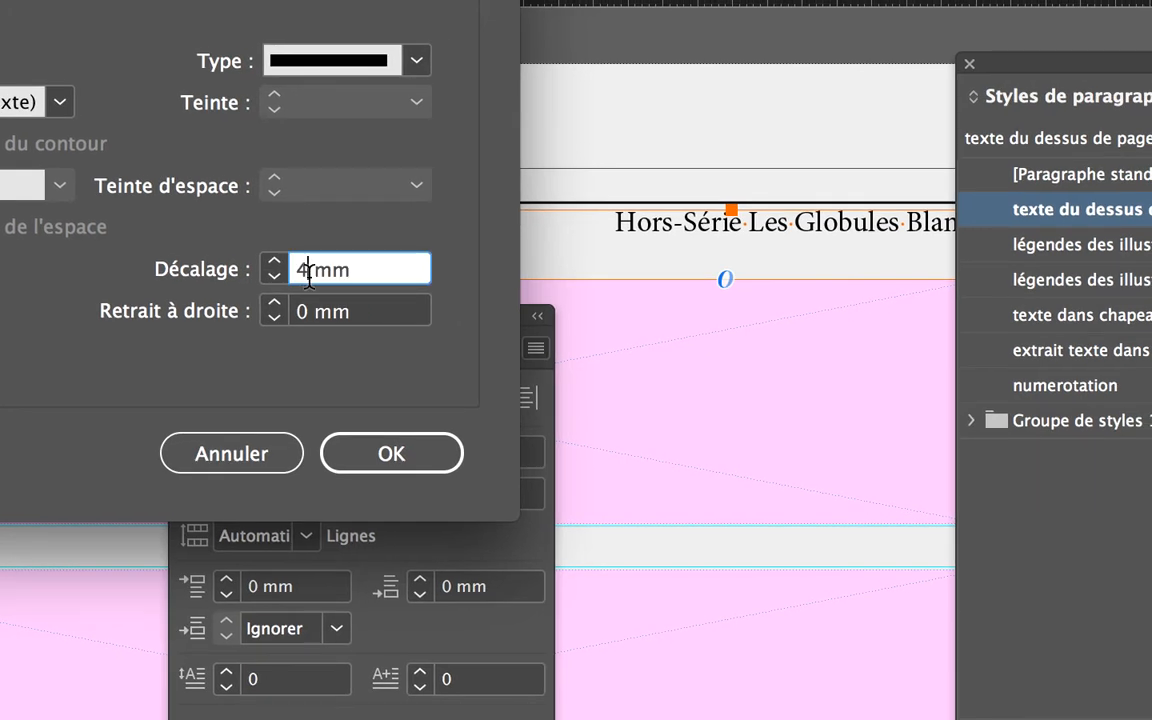
text(,5)
key(Tab)
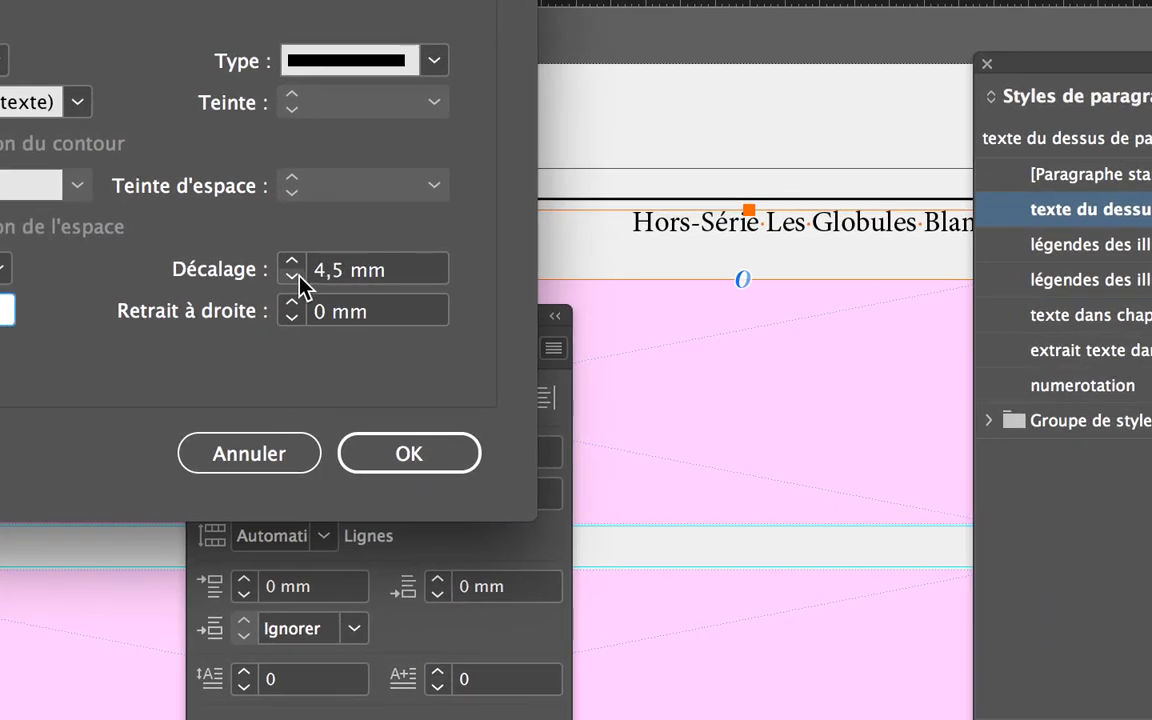
Set the offset (Décalage) of the header's rule above to 3,5 mm.
click(276, 278)
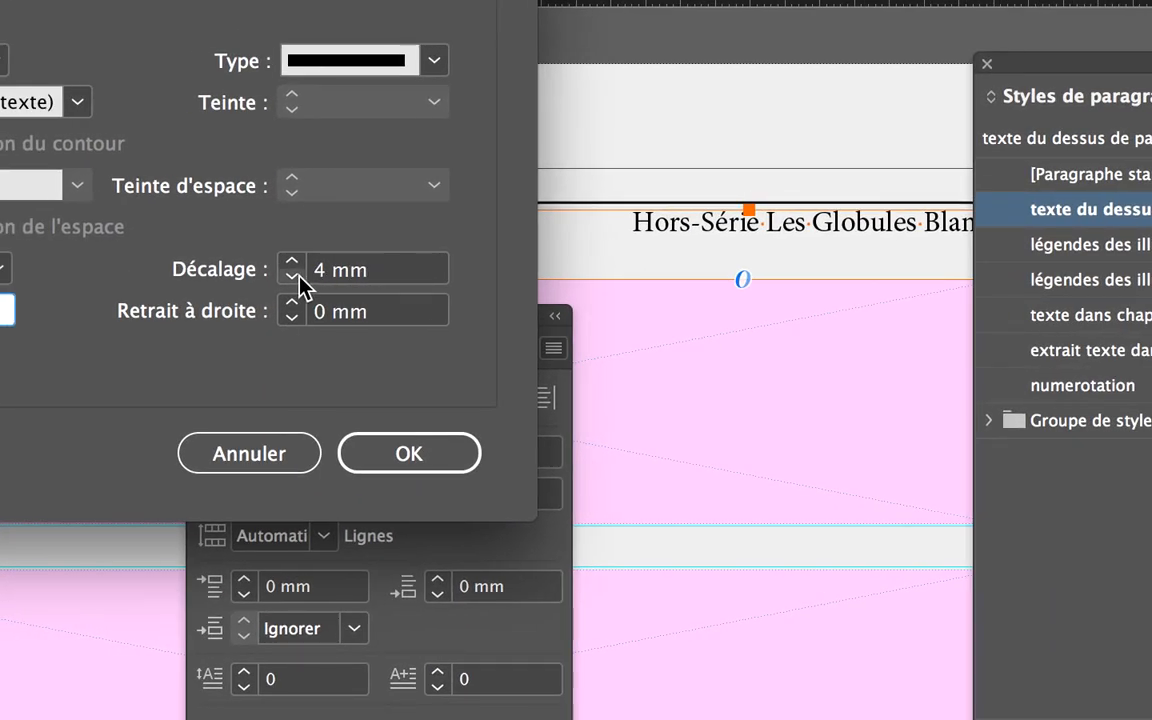
double_click(313, 277)
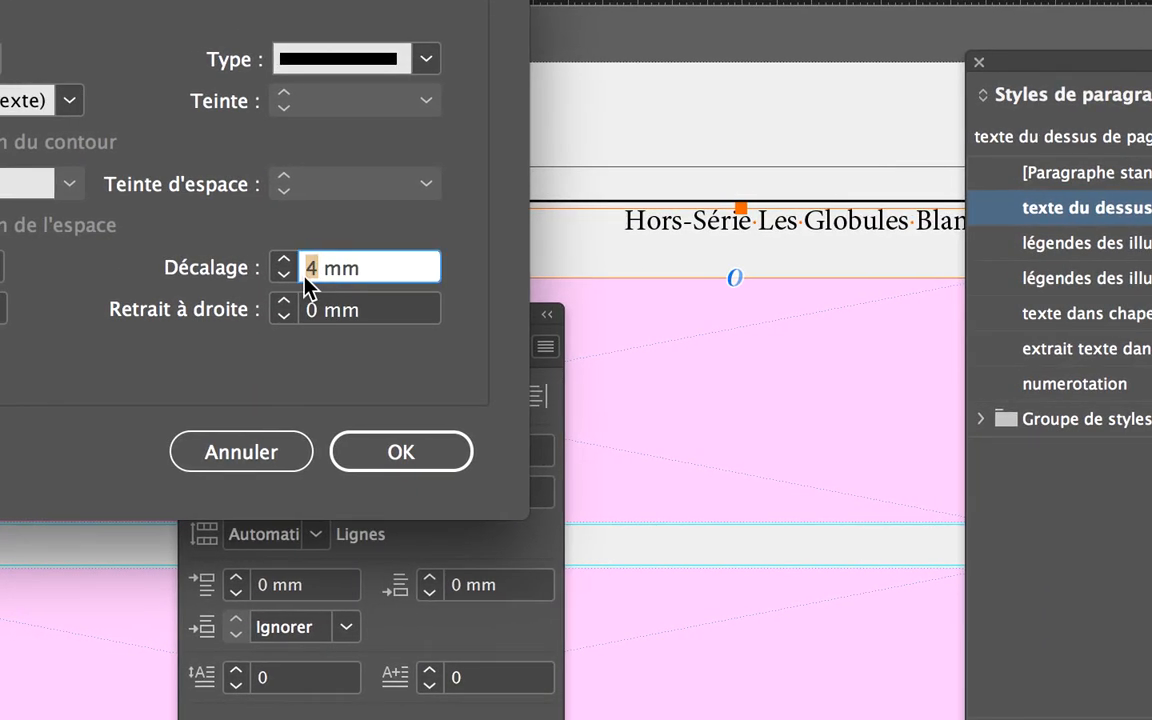
text(3,5)
key(Tab)
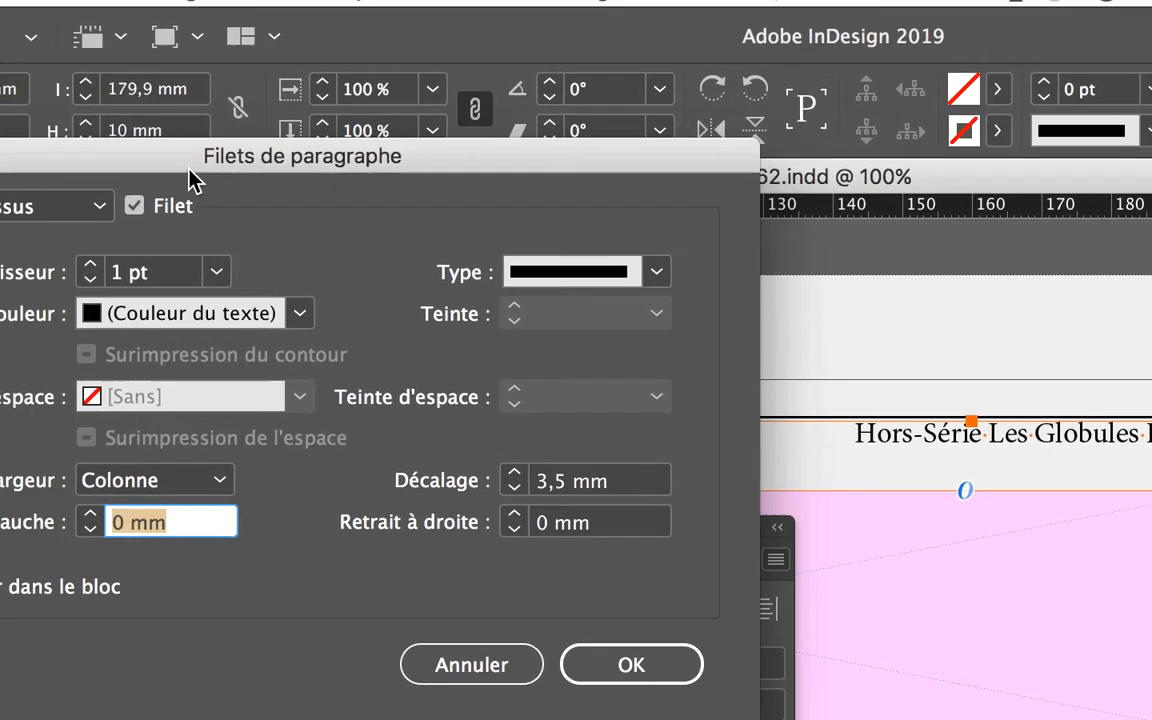
Set the thickness (Epaisseur) of the header's rule above to 0,5 pt and apply the paragraph rule settings.
drag(185, 163, 355, 280)
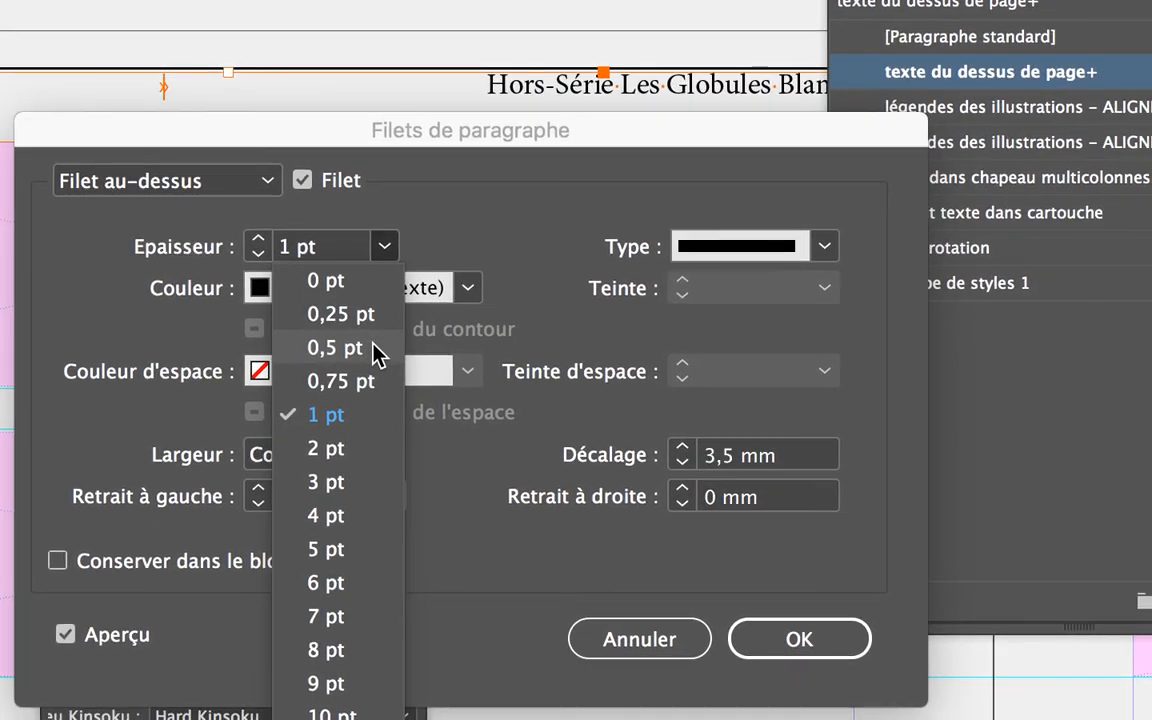
click(336, 348)
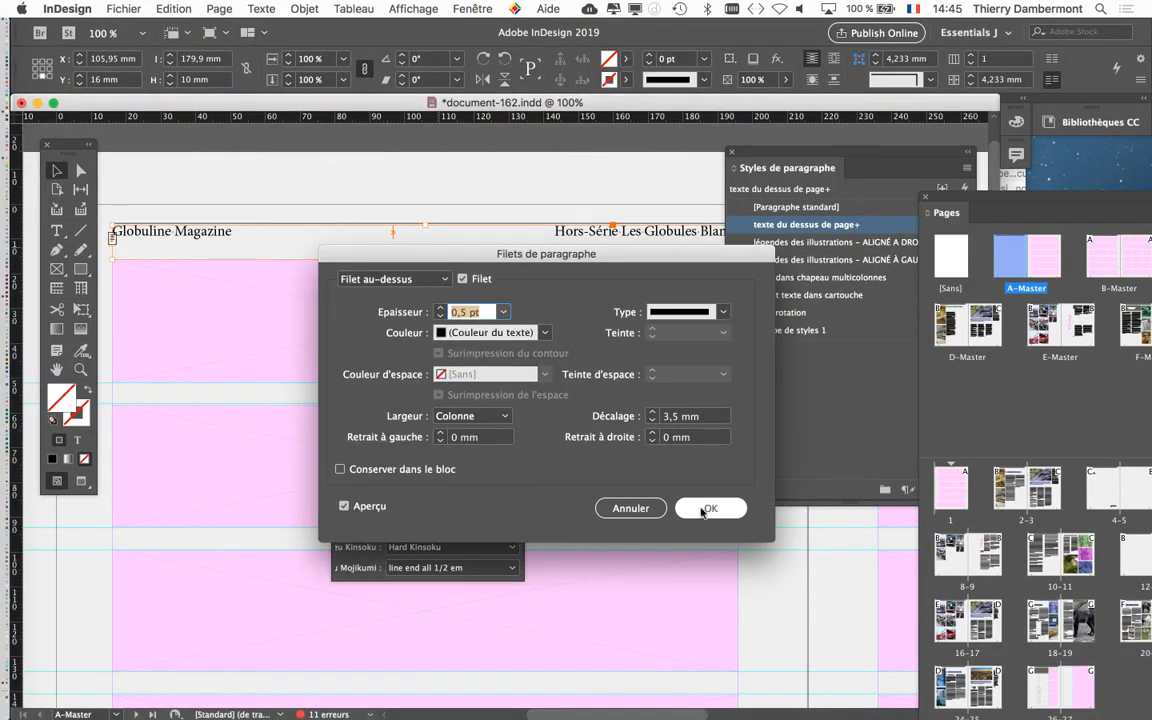
drag(552, 258, 588, 131)
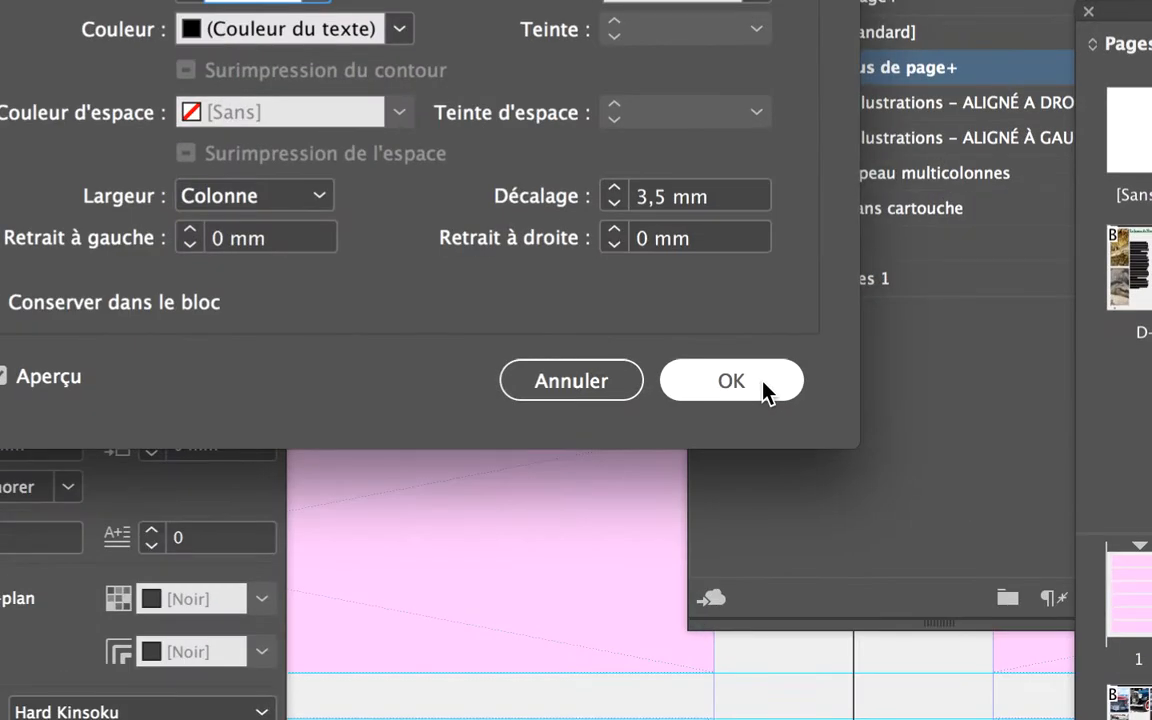
click(762, 384)
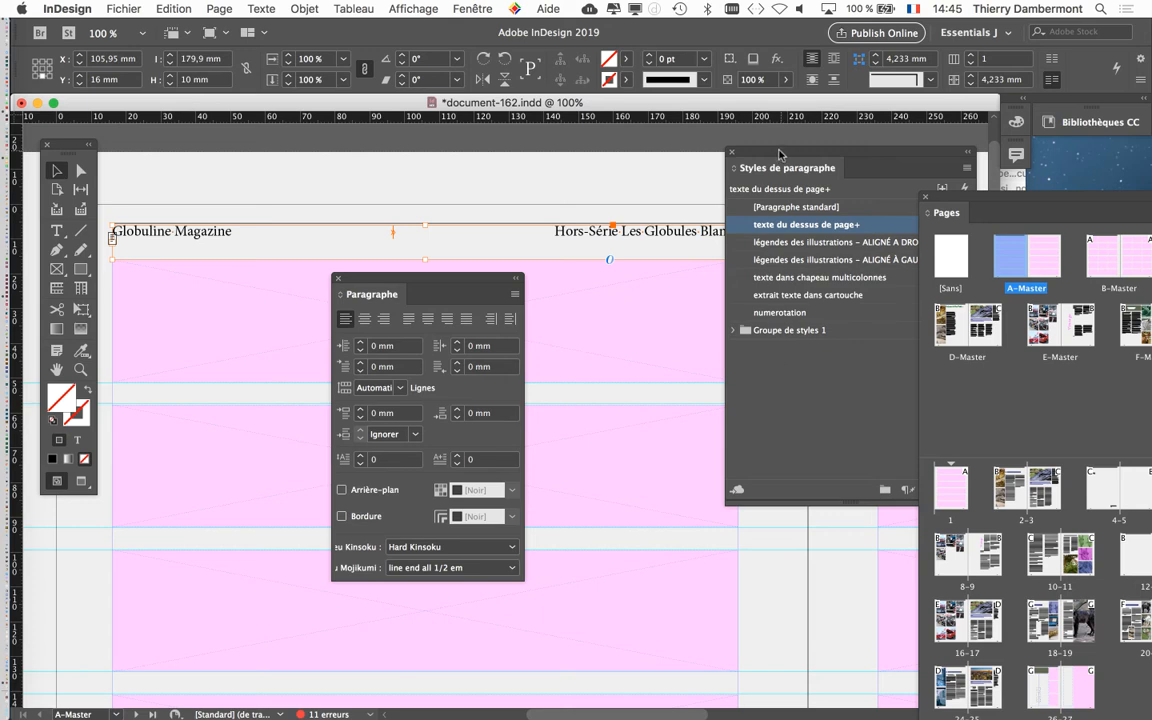
Redefine the "texte du dessus de page" paragraph style from the selected header's formatting, keeping the whole header text in view.
drag(753, 160, 714, 140)
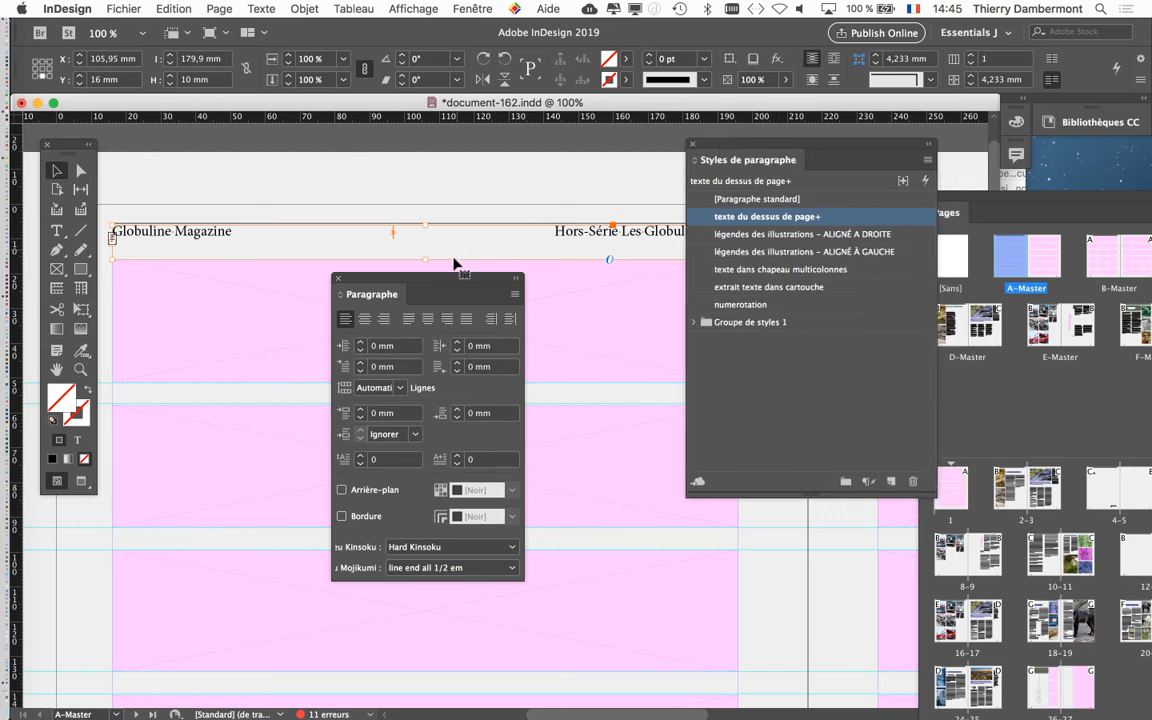
drag(457, 281, 249, 436)
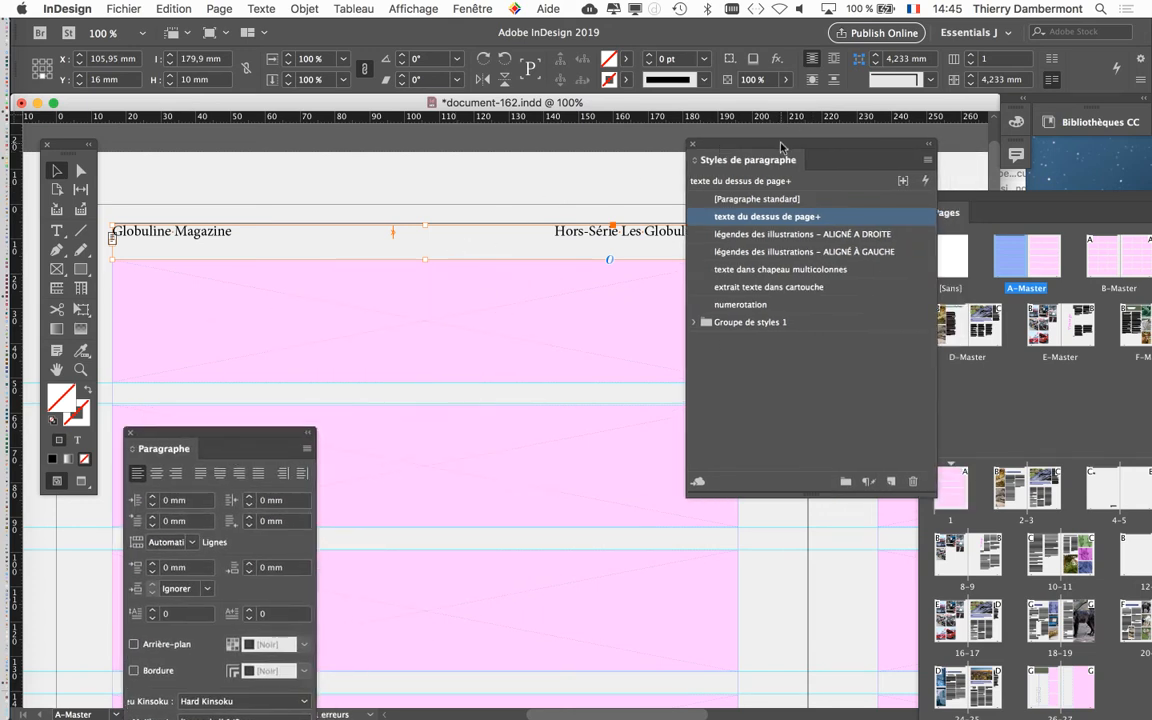
drag(782, 147, 597, 300)
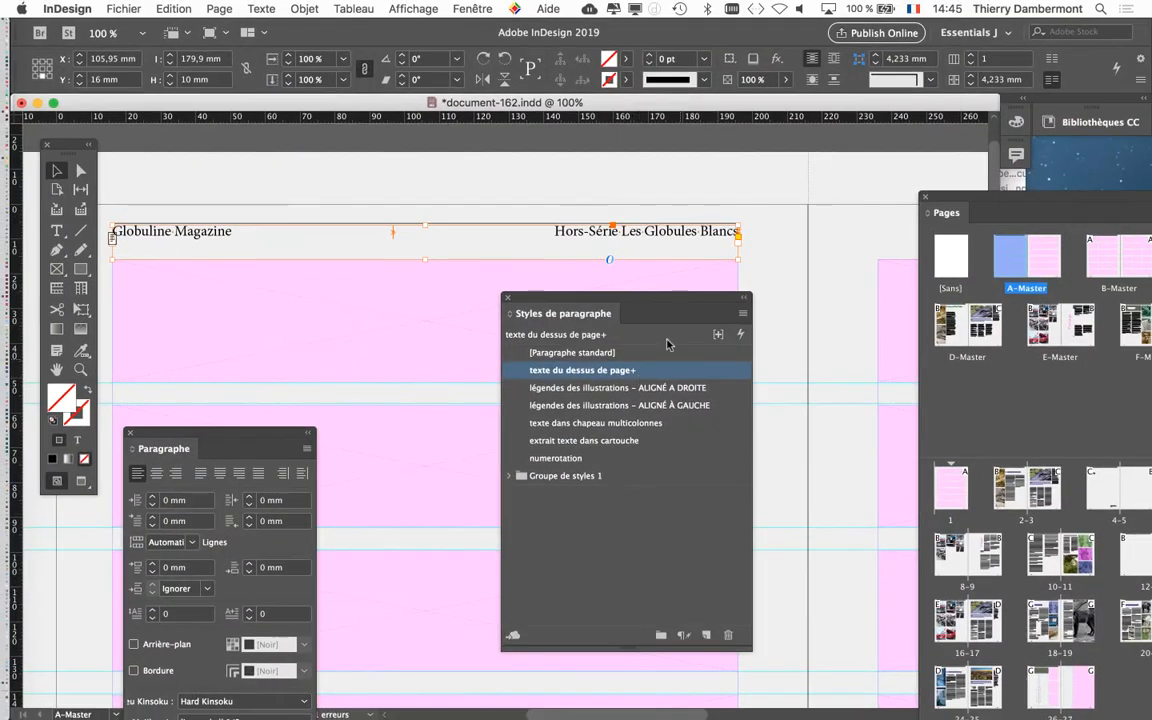
drag(580, 302, 454, 291)
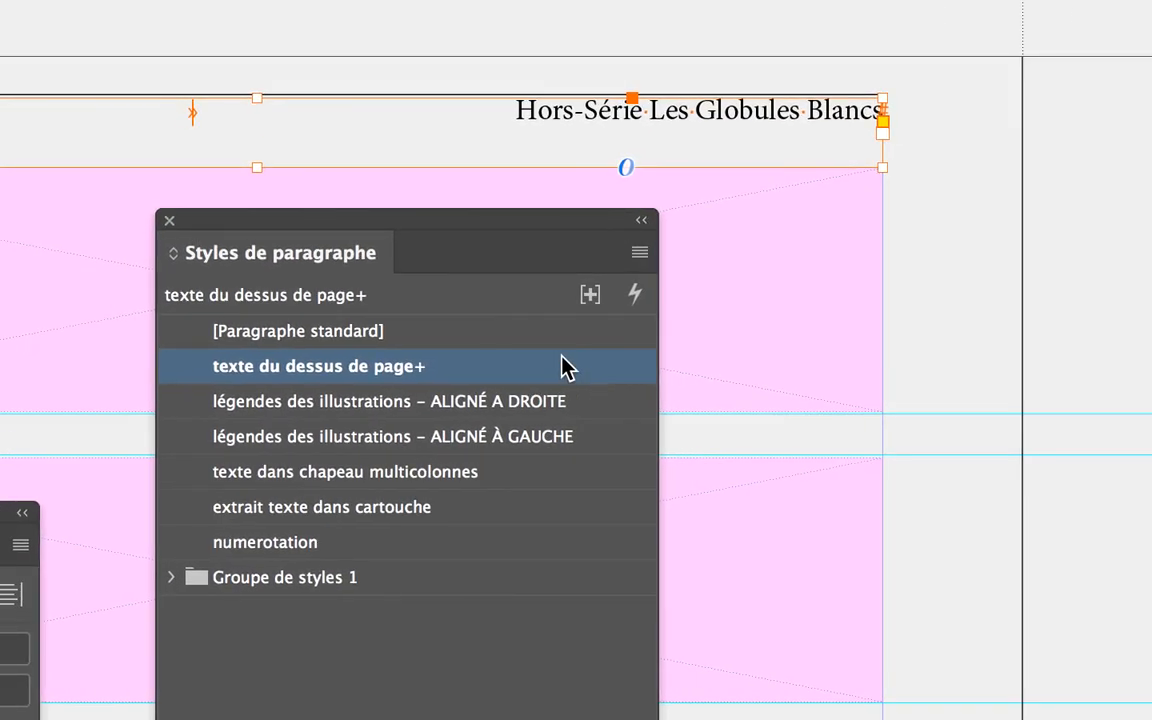
mouse_move(562, 367)
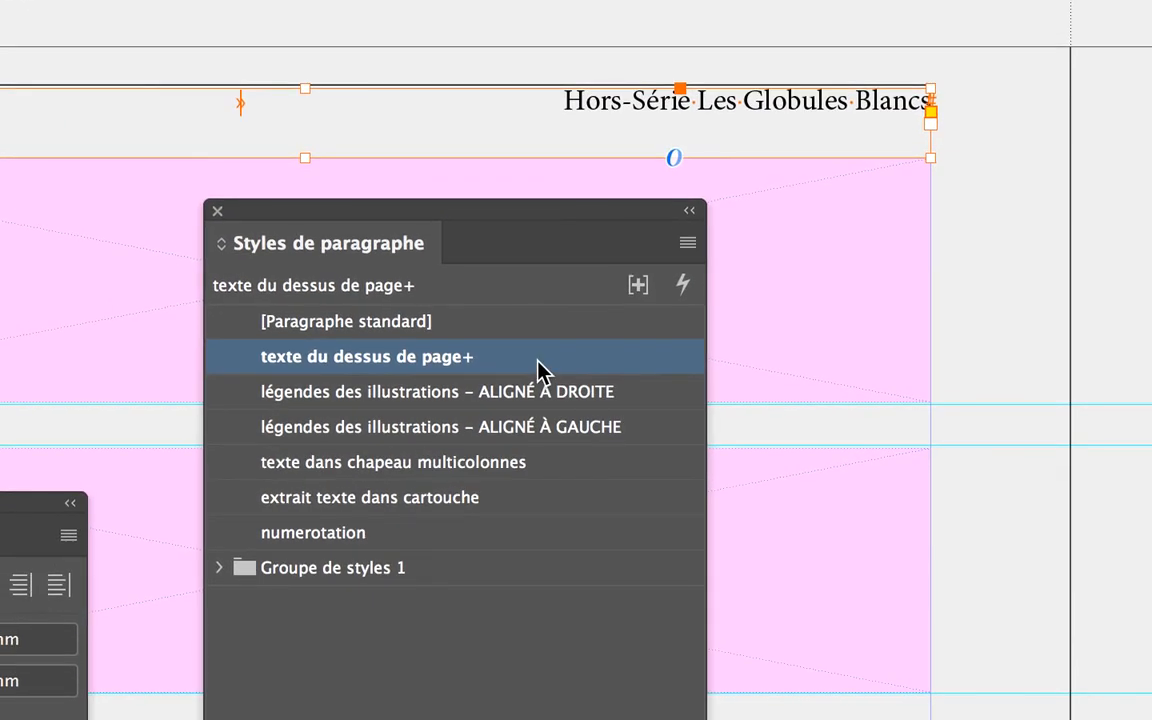
mouse_move(540, 370)
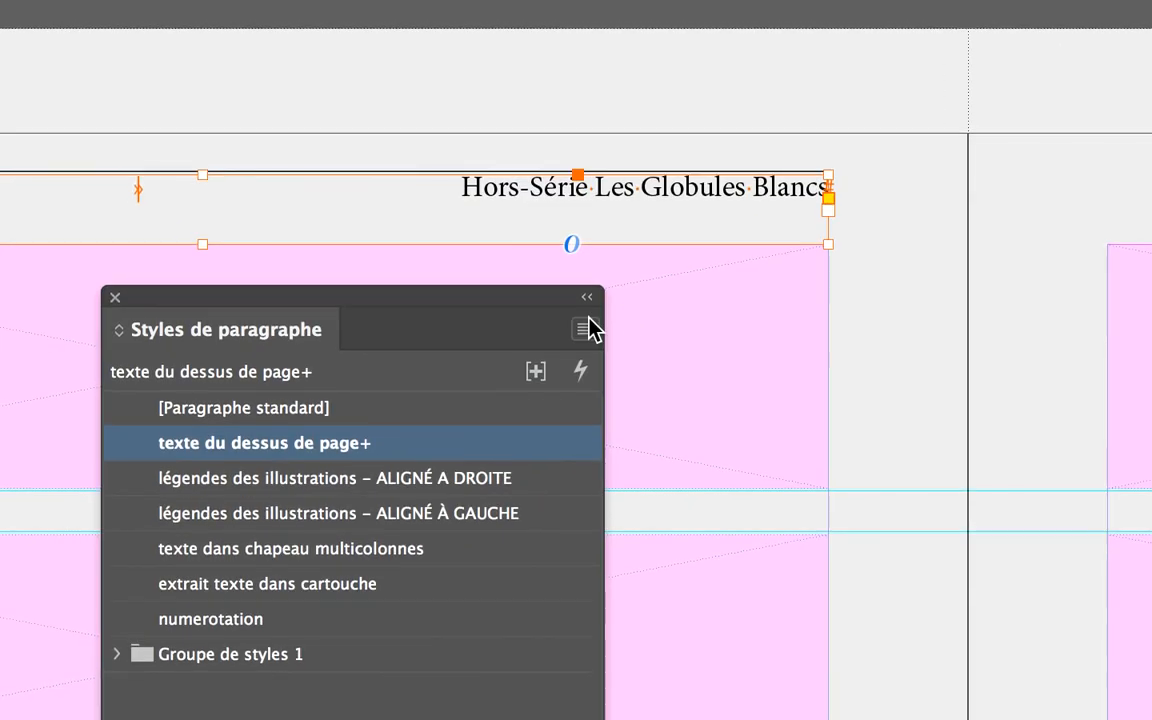
click(585, 326)
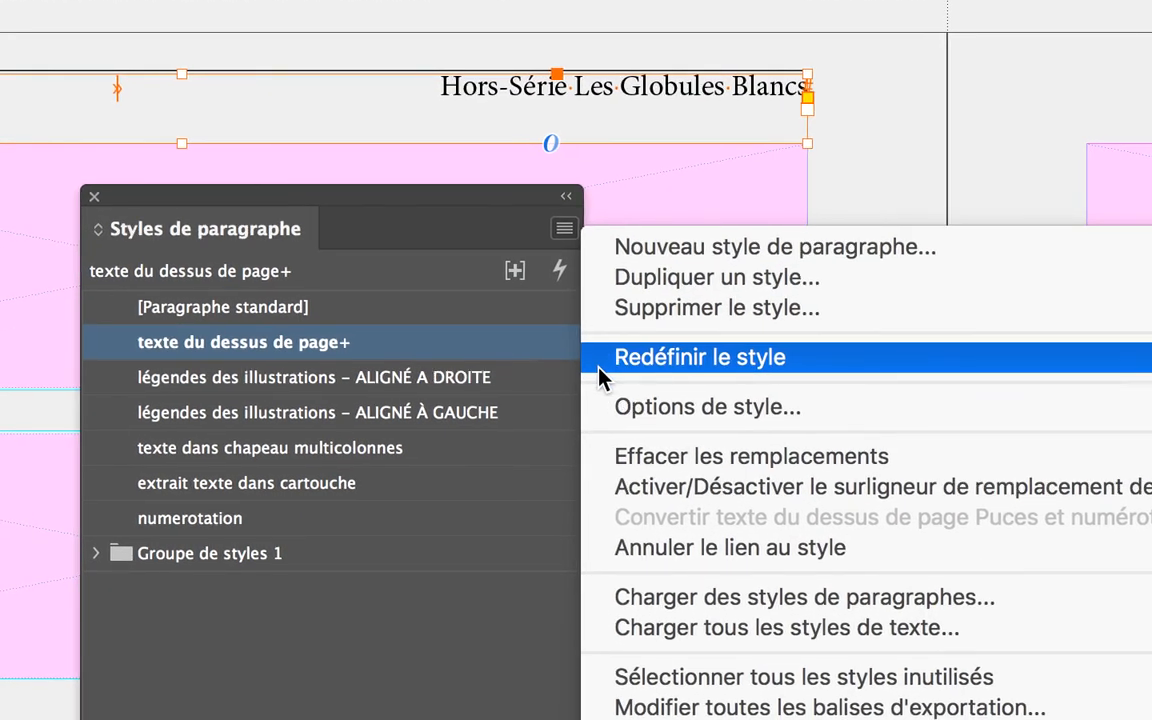
click(598, 376)
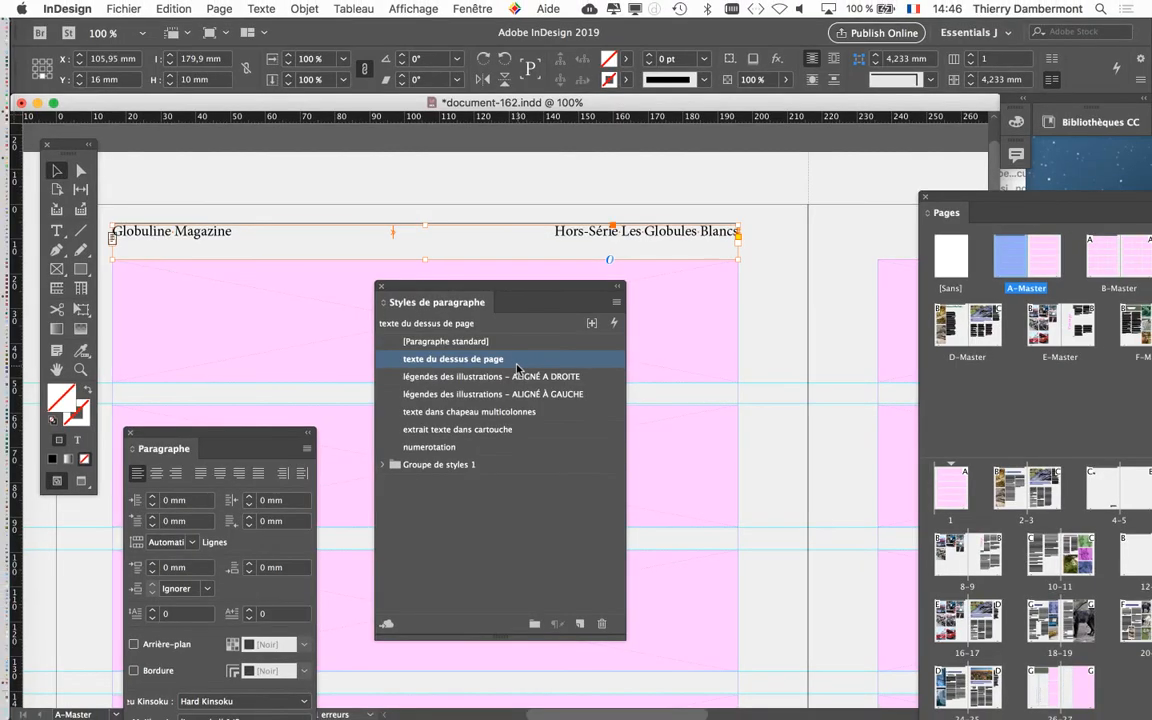
Open the style options of "texte du dessus de page" and examine its paragraph rule settings (Filets de paragraphe).
drag(414, 286, 805, 155)
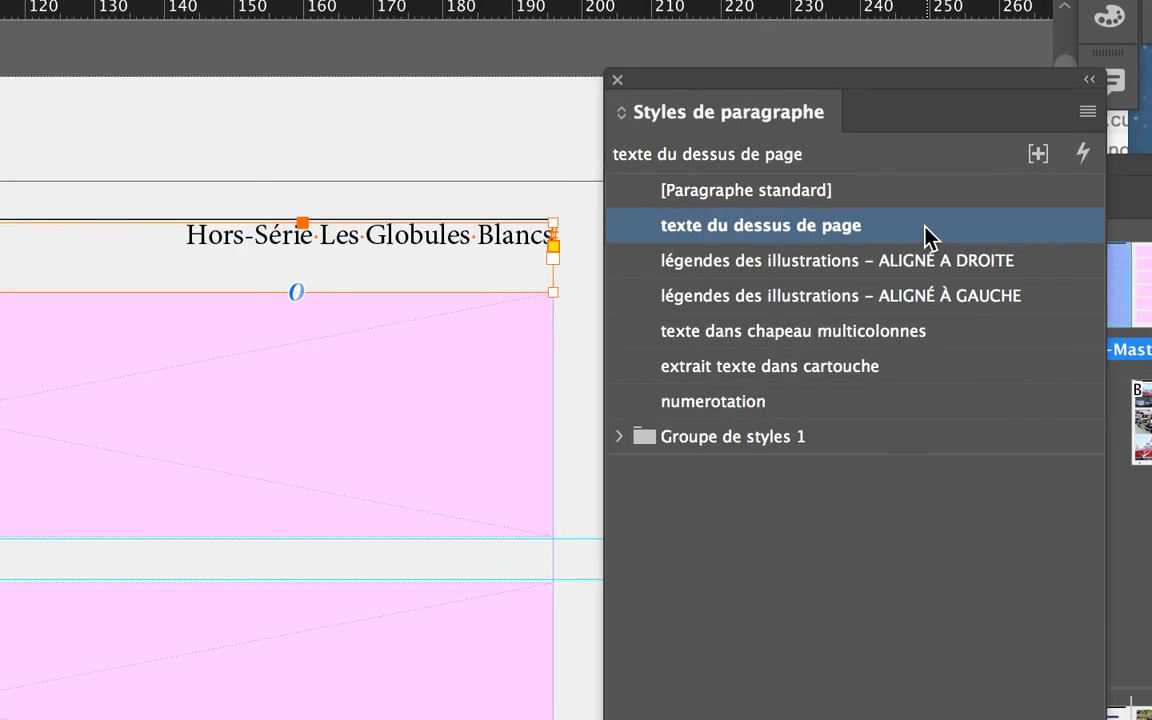
double_click(928, 237)
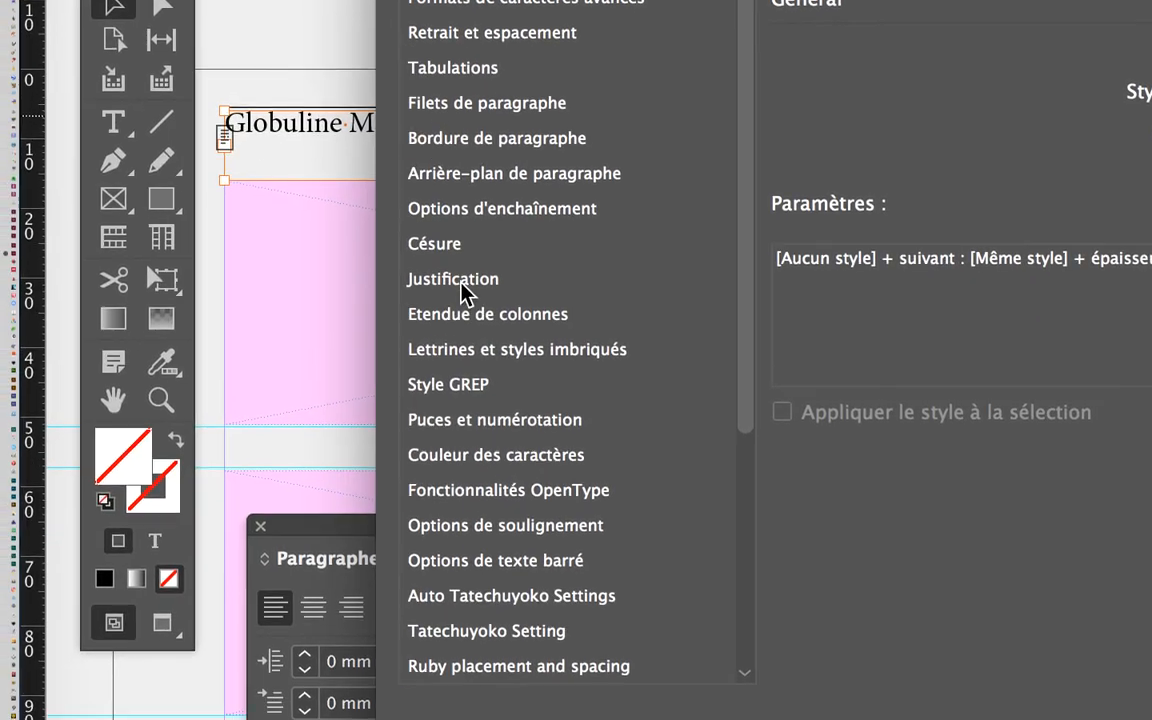
scroll(495, 520, down, 2)
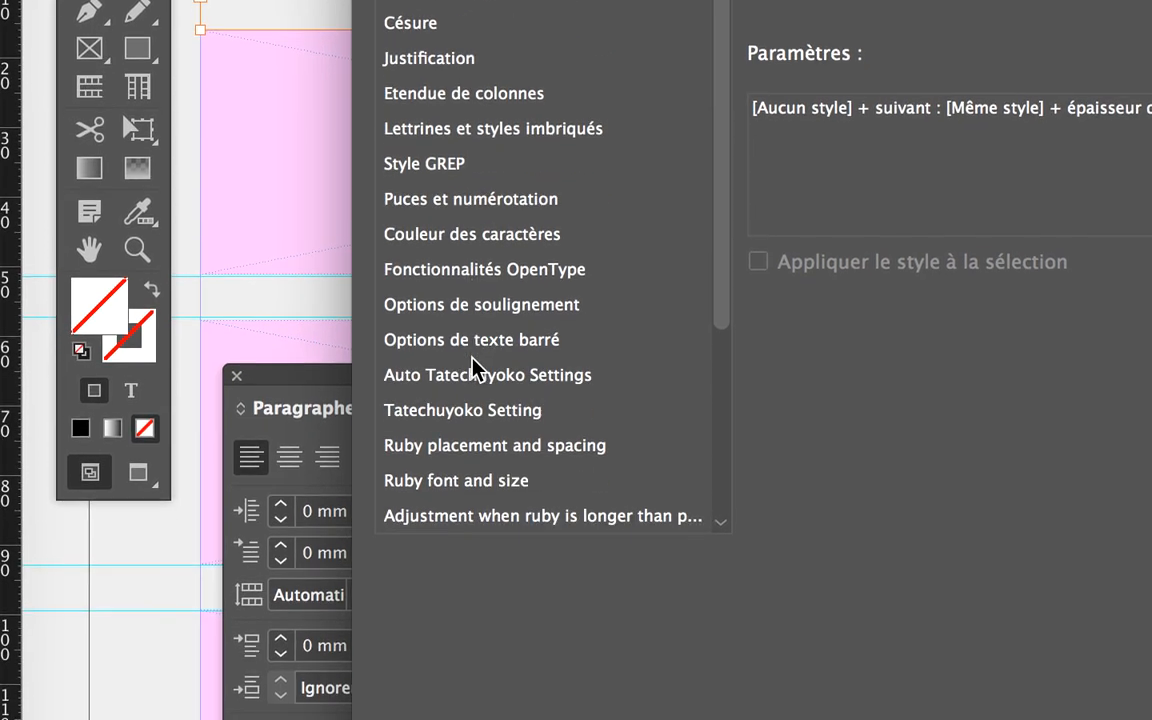
scroll(474, 362, down, 5)
scroll(477, 362, up, 9)
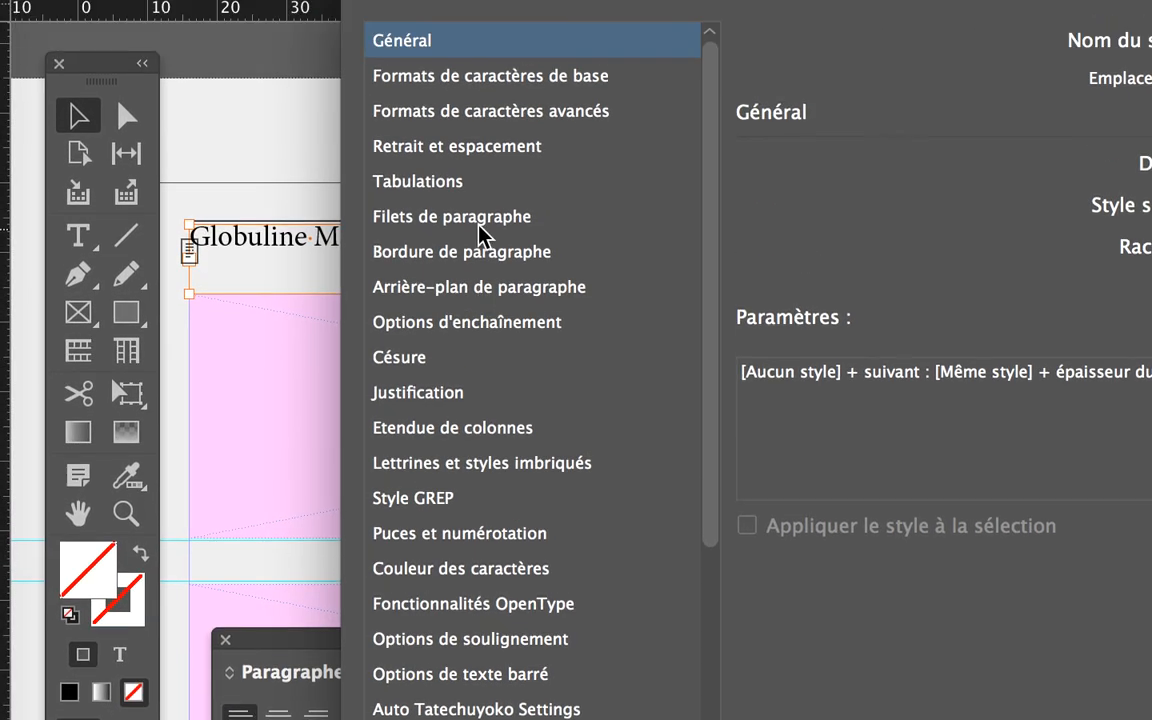
click(481, 227)
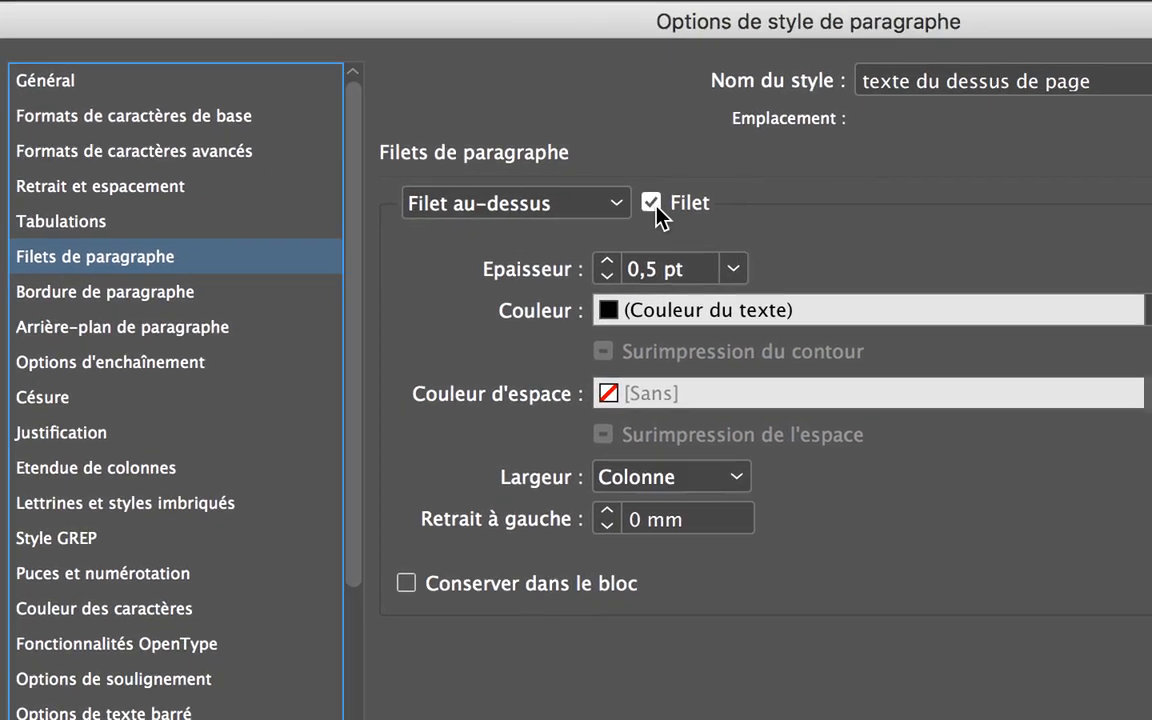